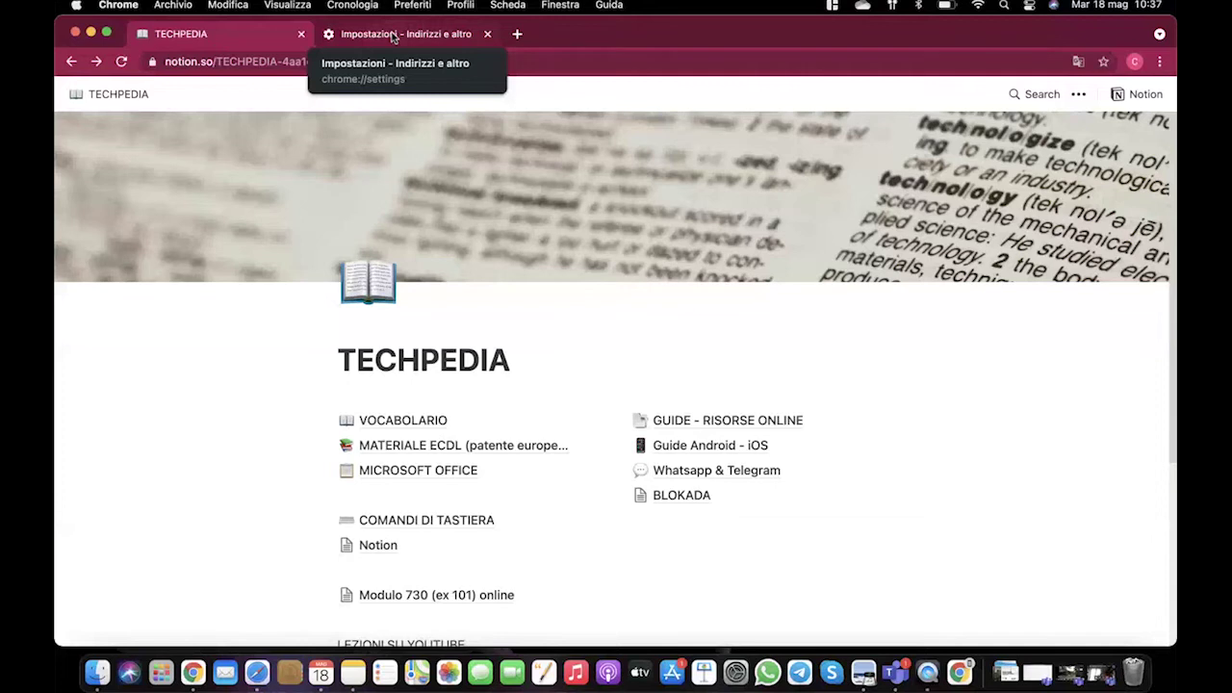
- Scroll the TECHPEDIA page to show its linked guides, such as VOCABOLARIO and MICROSOFT OFFICE
{"action": "scroll", "coordinate": [369, 379], "scroll_direction": "down", "scroll_amount": 1}
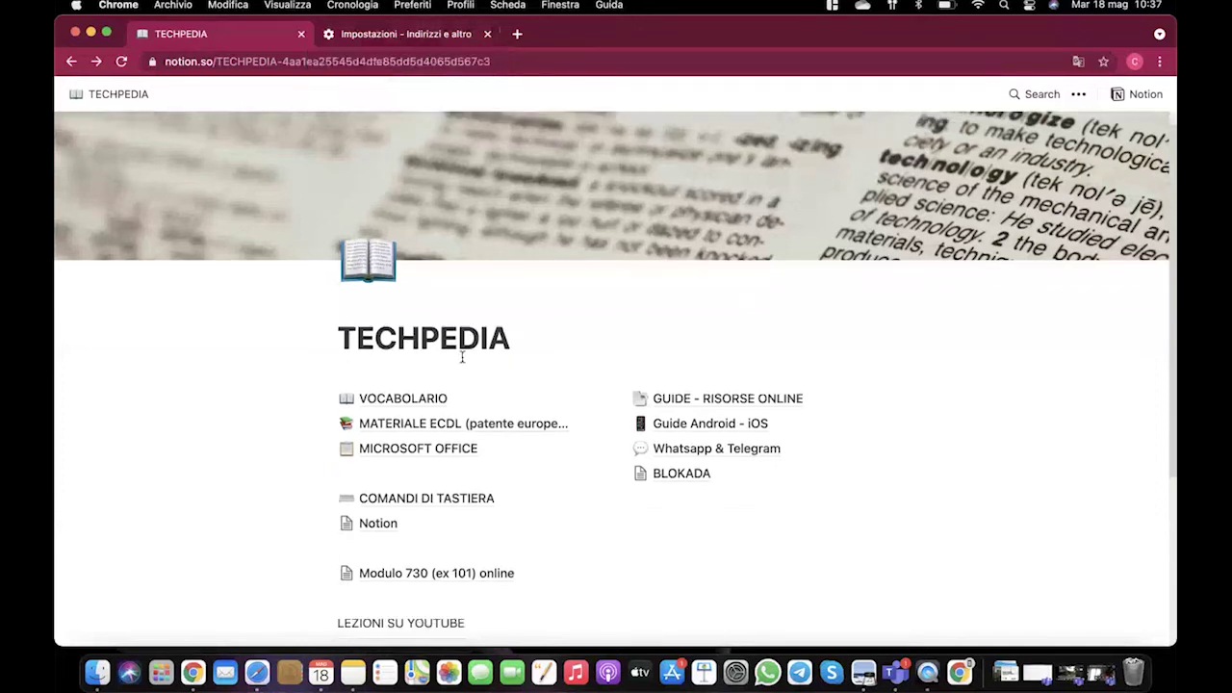
- Open the 'Modulo 730 (ex 101) online' page and look over its INPS, SPID and YouTube links
{"action": "left_click", "coordinate": [384, 574]}
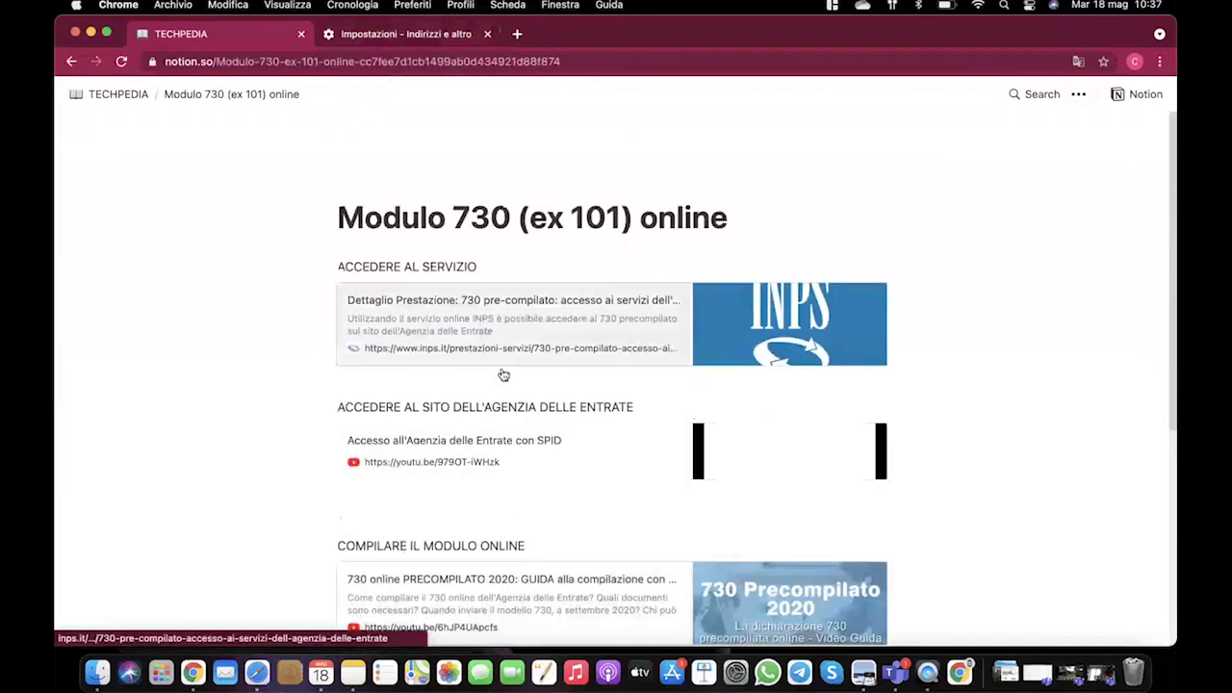
{"action": "scroll", "coordinate": [575, 341], "scroll_direction": "down", "scroll_amount": 5}
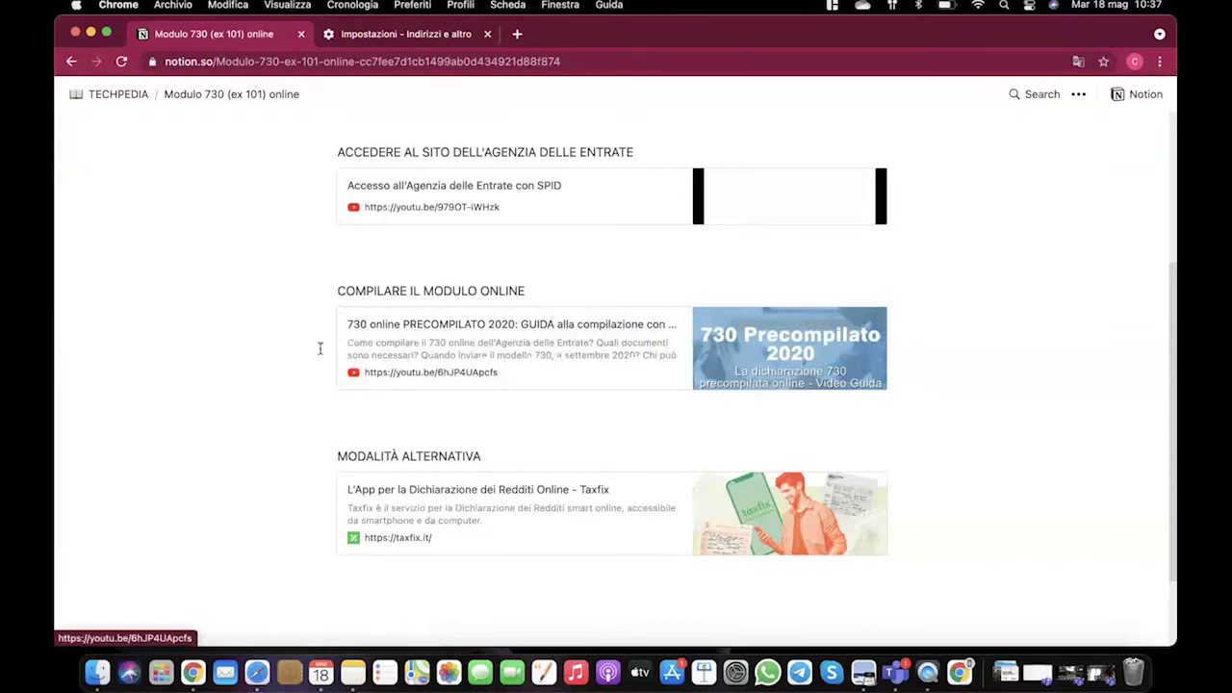
{"action": "scroll", "coordinate": [321, 348], "scroll_direction": "up", "scroll_amount": 2}
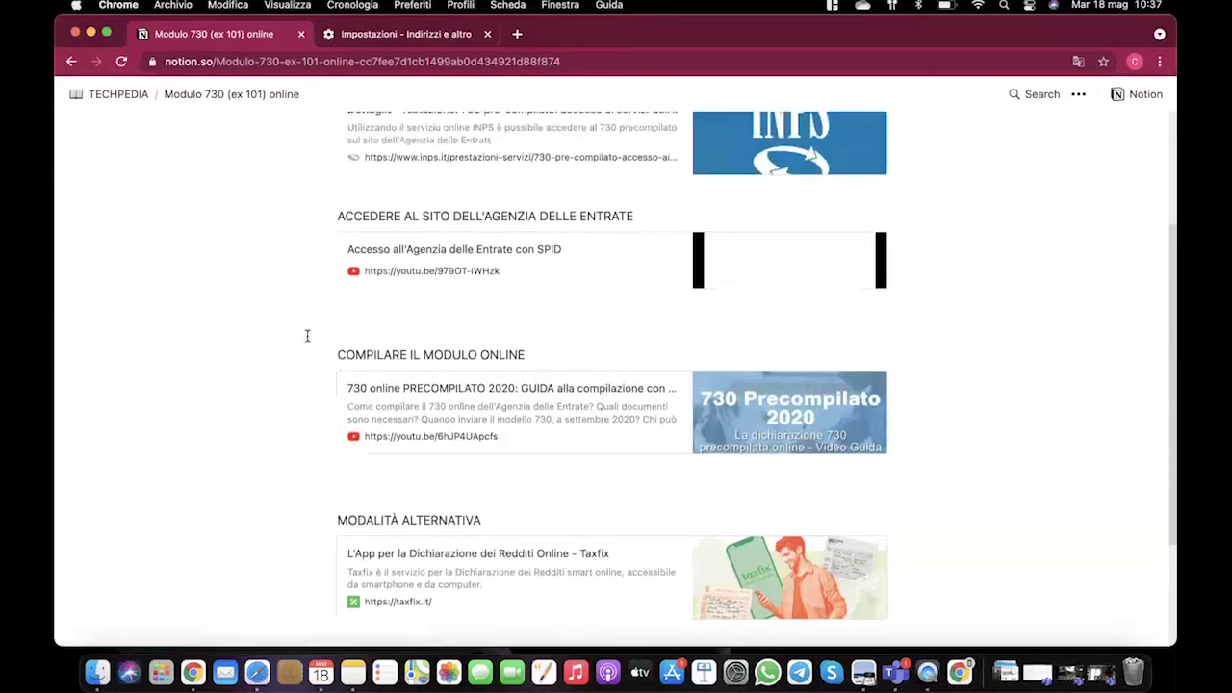
{"action": "scroll", "coordinate": [308, 339], "scroll_direction": "up", "scroll_amount": 2}
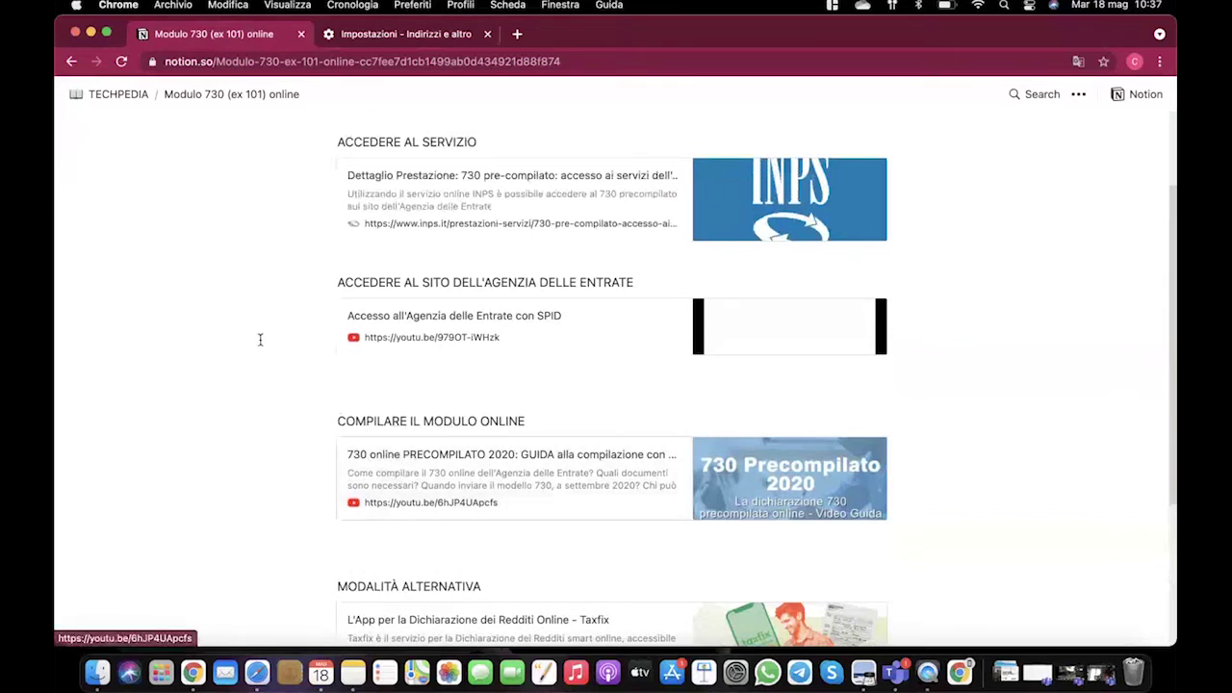
{"action": "scroll", "coordinate": [242, 320], "scroll_direction": "up", "scroll_amount": 3}
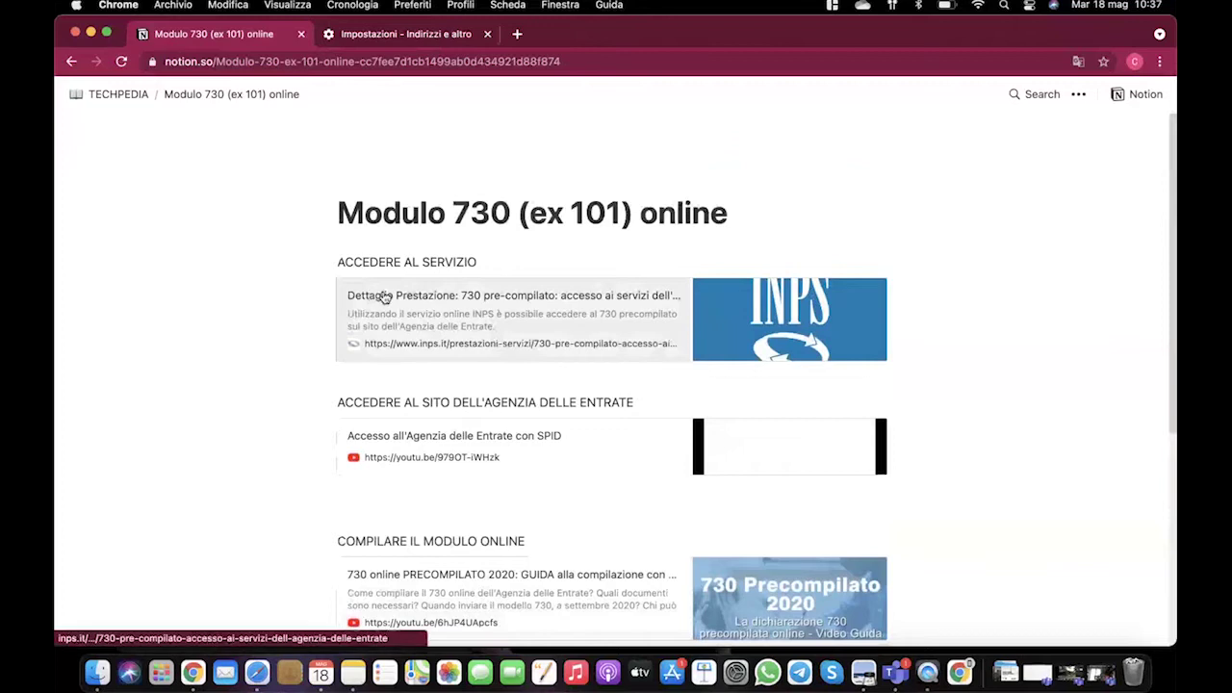
{"action": "scroll", "coordinate": [308, 291], "scroll_direction": "down", "scroll_amount": 1}
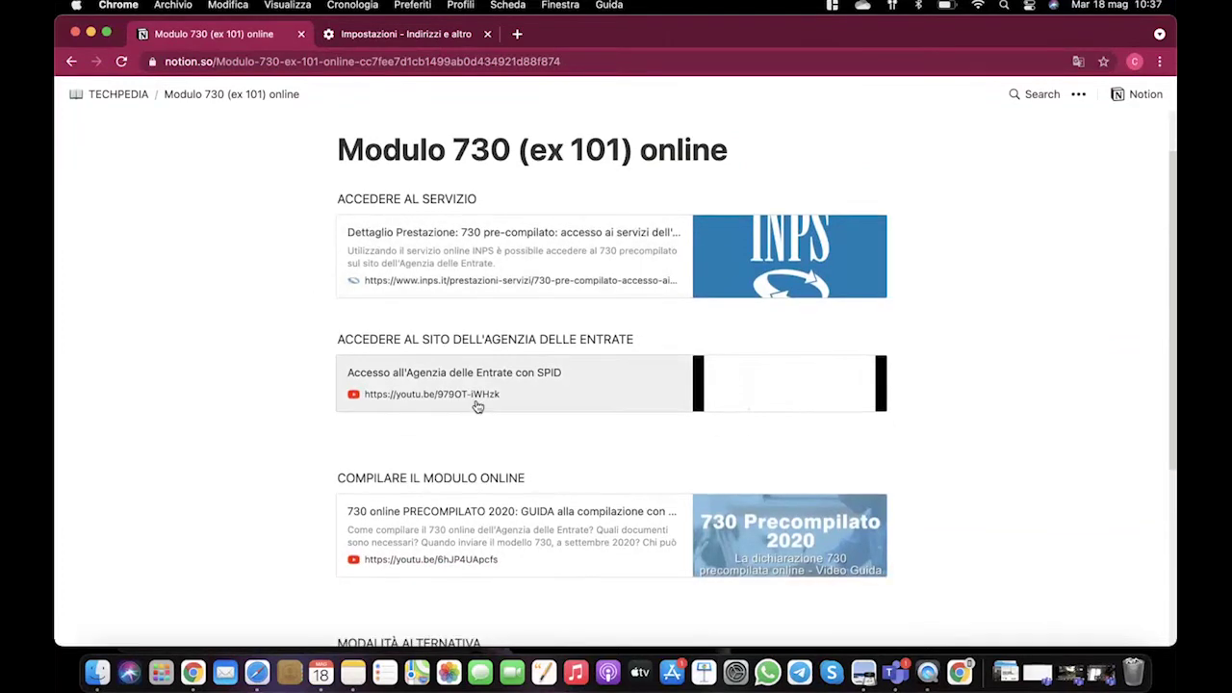
{"action": "scroll", "coordinate": [438, 363], "scroll_direction": "down", "scroll_amount": 5}
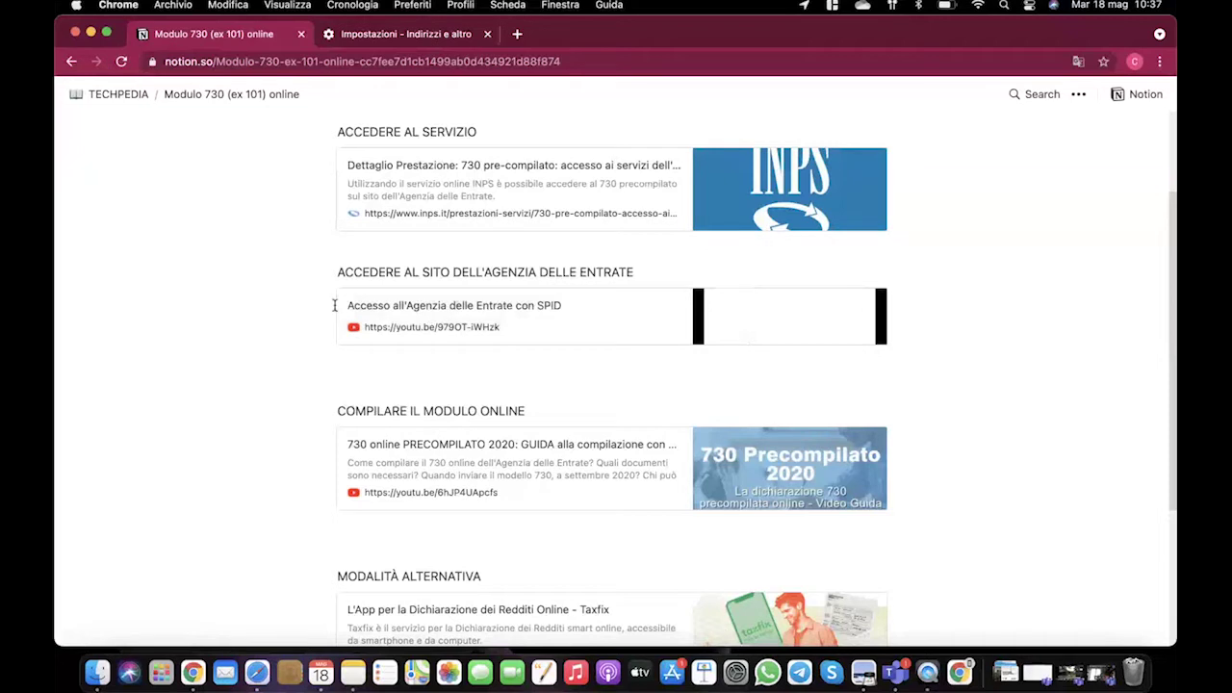
- In the Impostazioni tab, go back from the saved addresses page to the Compilazione automatica overview
{"action": "left_click", "coordinate": [396, 38]}
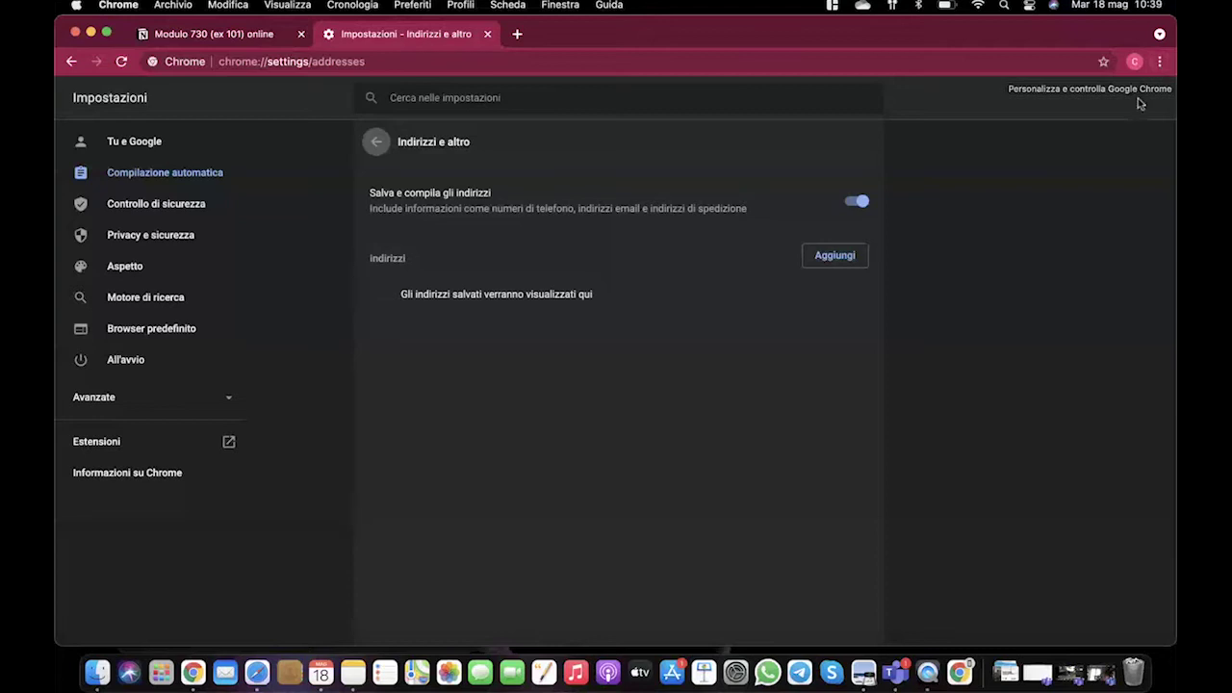
{"action": "left_click", "coordinate": [1160, 63]}
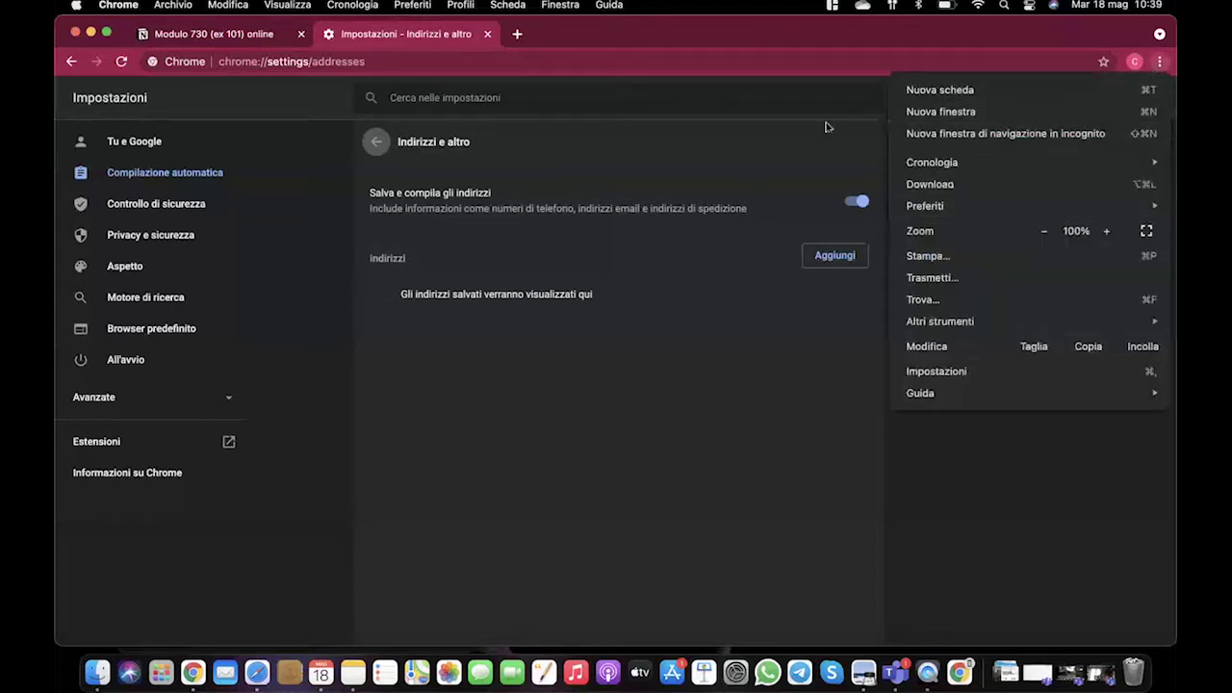
{"action": "left_click", "coordinate": [816, 114]}
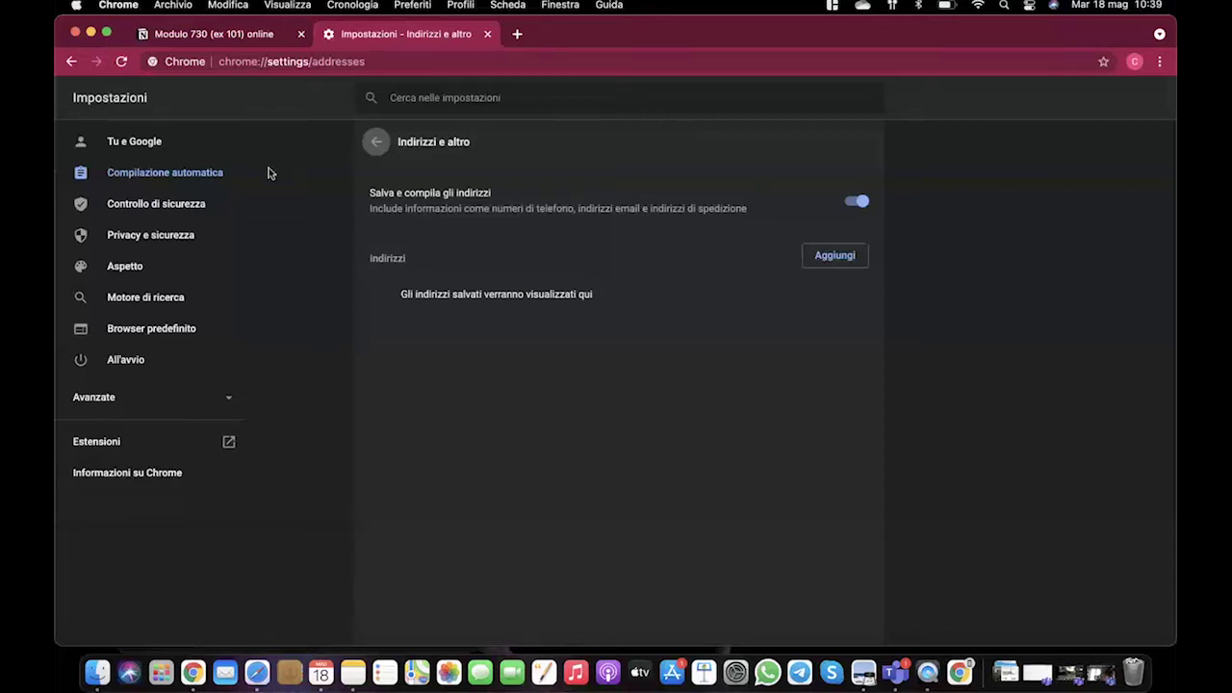
{"action": "left_click", "coordinate": [377, 146]}
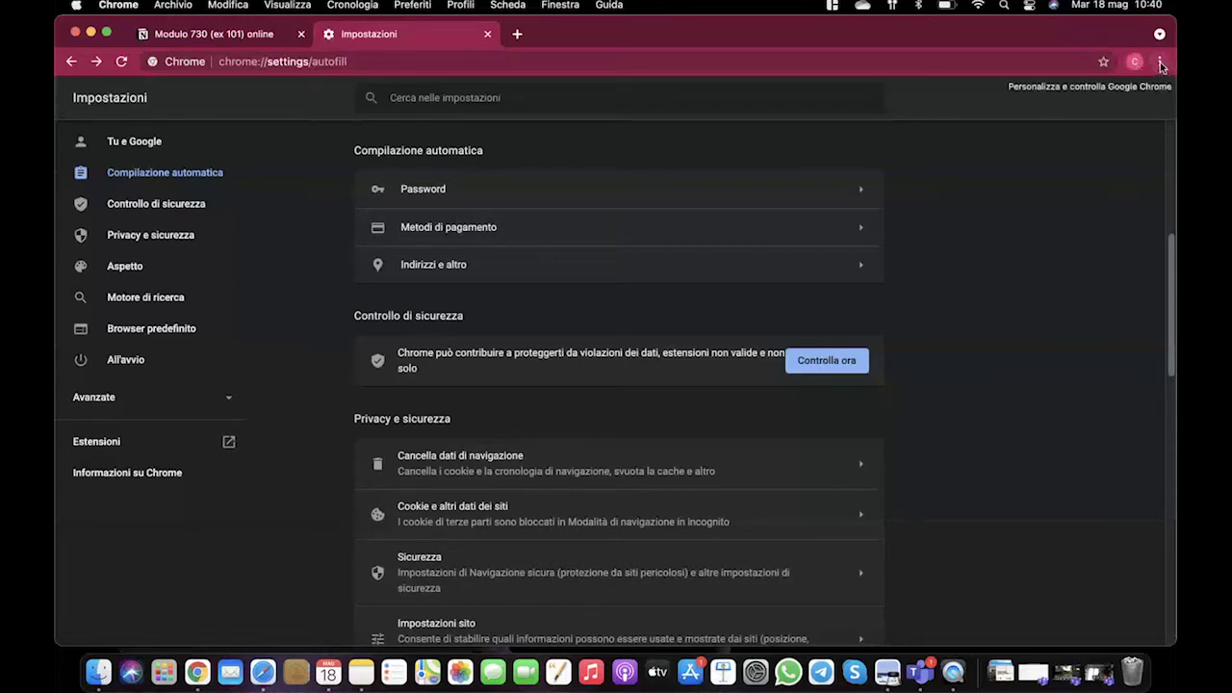
{"action": "left_click", "coordinate": [1161, 63]}
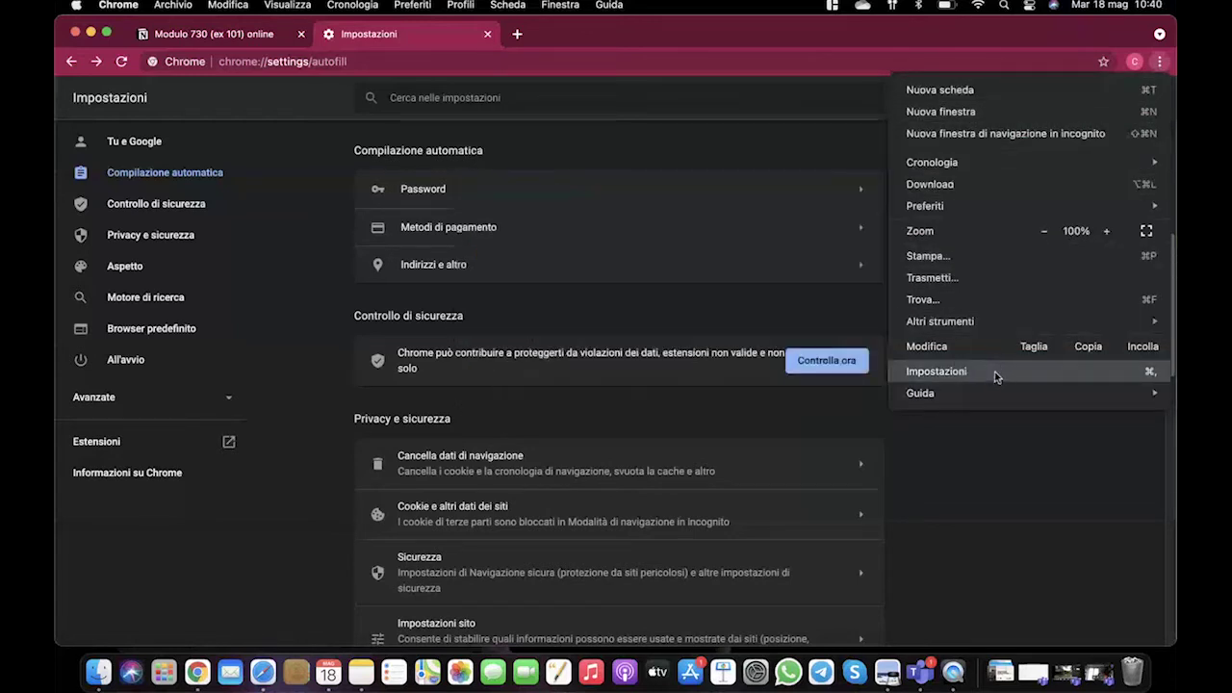
{"action": "left_click", "coordinate": [935, 373]}
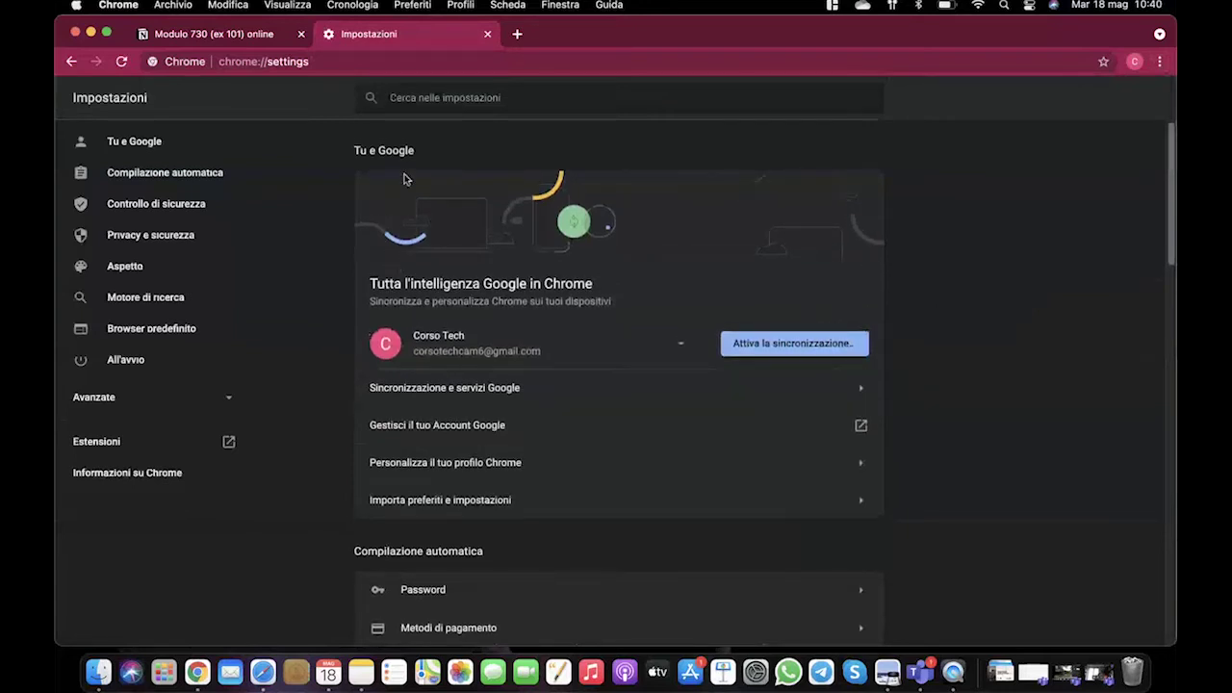
{"action": "left_click_drag", "start_coordinate": [354, 154], "coordinate": [417, 153]}
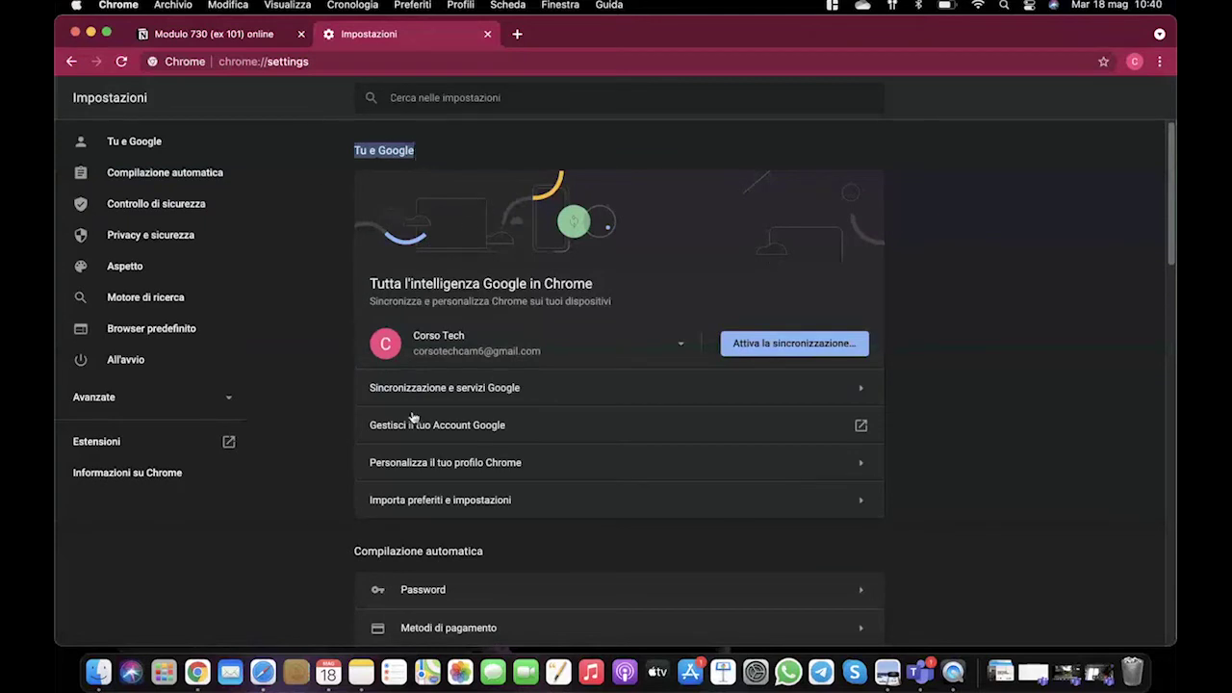
{"action": "scroll", "coordinate": [520, 358], "scroll_direction": "down", "scroll_amount": 1}
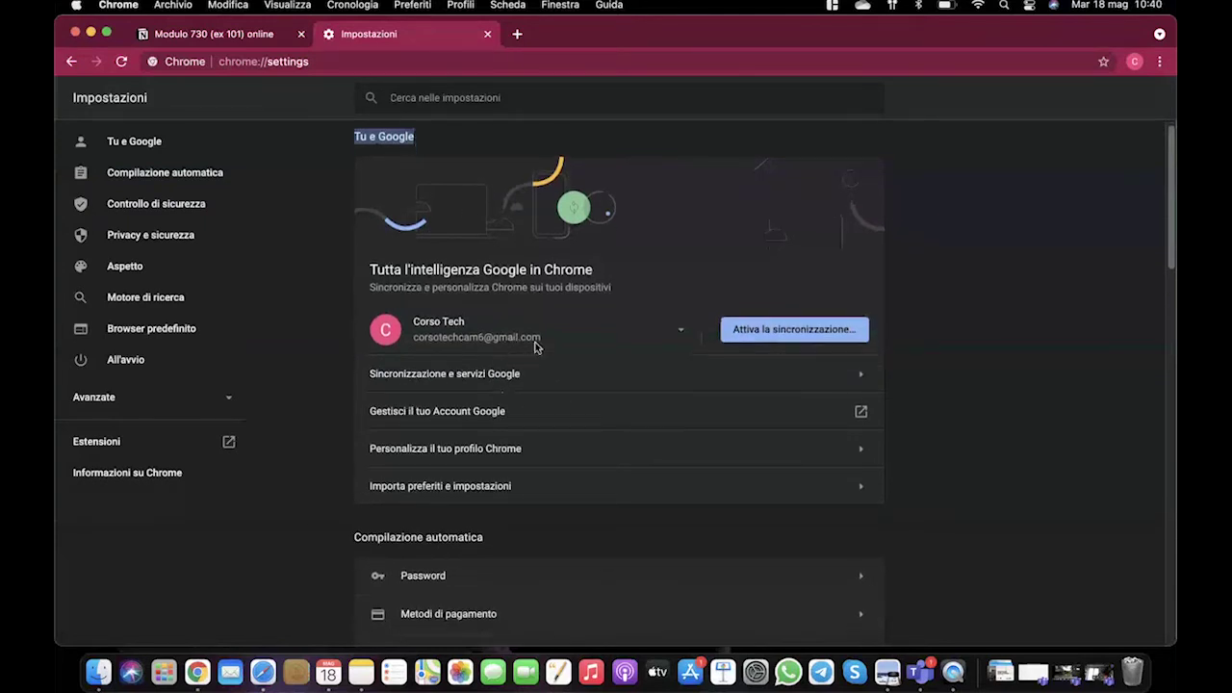
{"action": "left_click", "coordinate": [1006, 399]}
{"action": "scroll", "coordinate": [1006, 399], "scroll_direction": "down", "scroll_amount": 5}
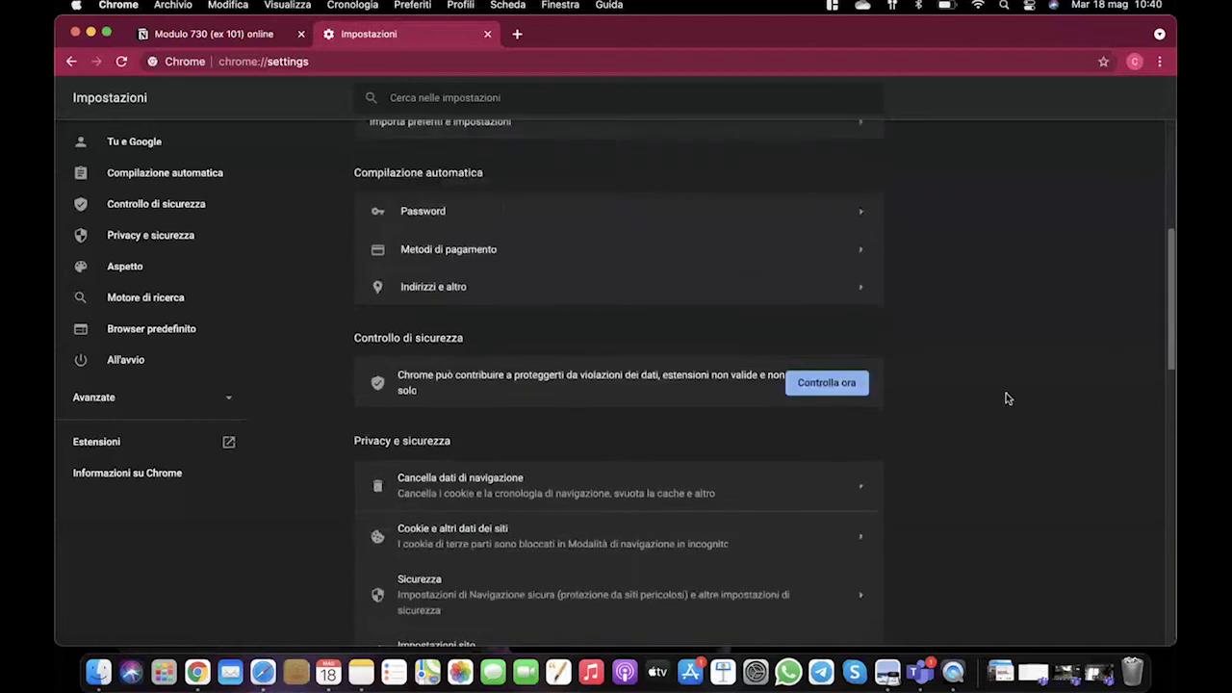
{"action": "scroll", "coordinate": [1006, 398], "scroll_direction": "up", "scroll_amount": 1}
{"action": "left_click_drag", "start_coordinate": [350, 185], "coordinate": [494, 189]}
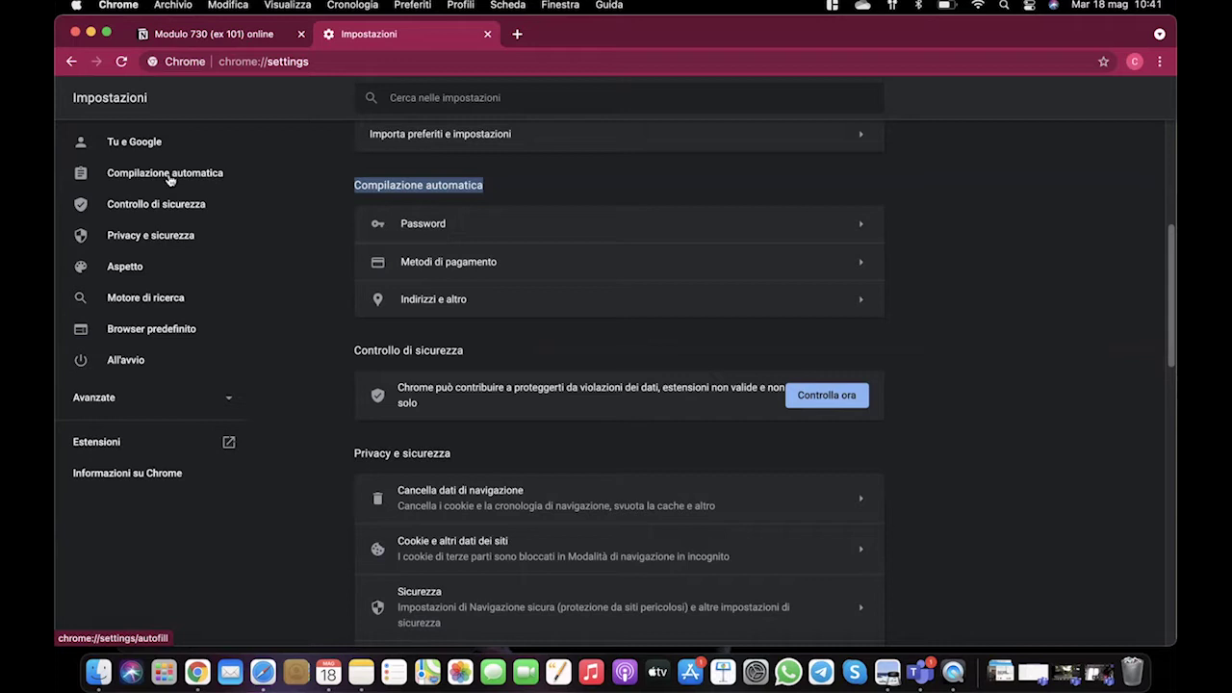
{"action": "left_click", "coordinate": [135, 179]}
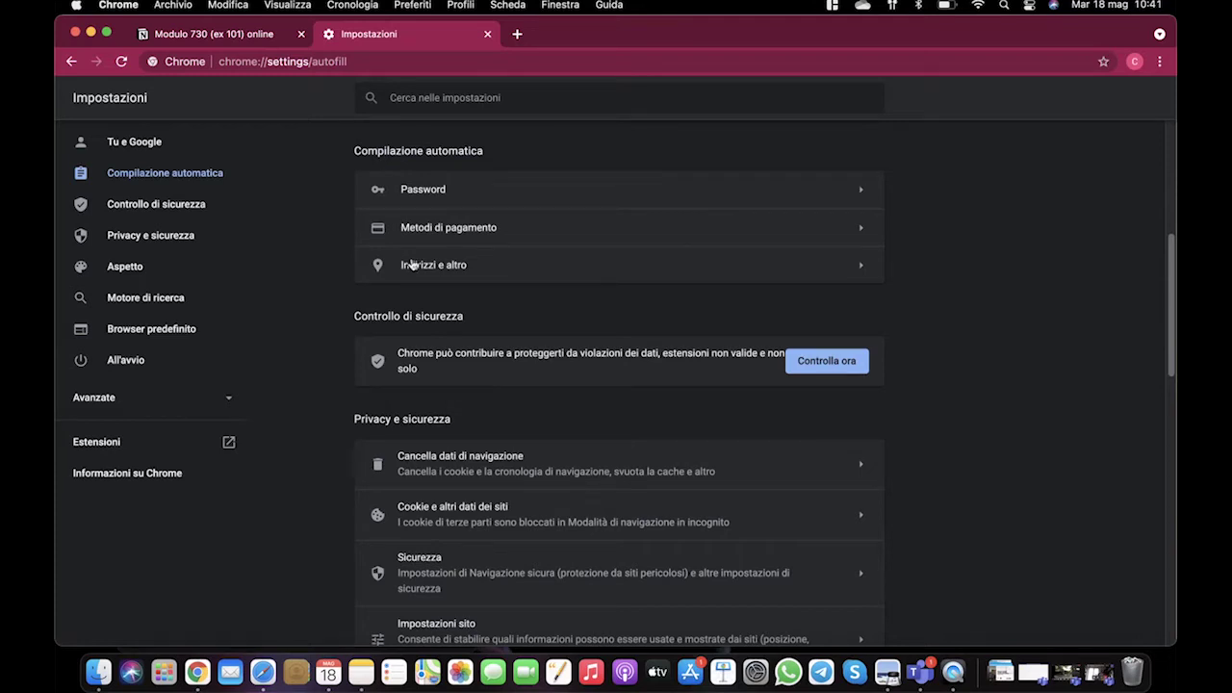
- Replace the Impostazioni tab with a blank new tab and return to the Modulo 730 Notion page
{"action": "left_click", "coordinate": [515, 36]}
{"action": "left_click", "coordinate": [487, 35]}
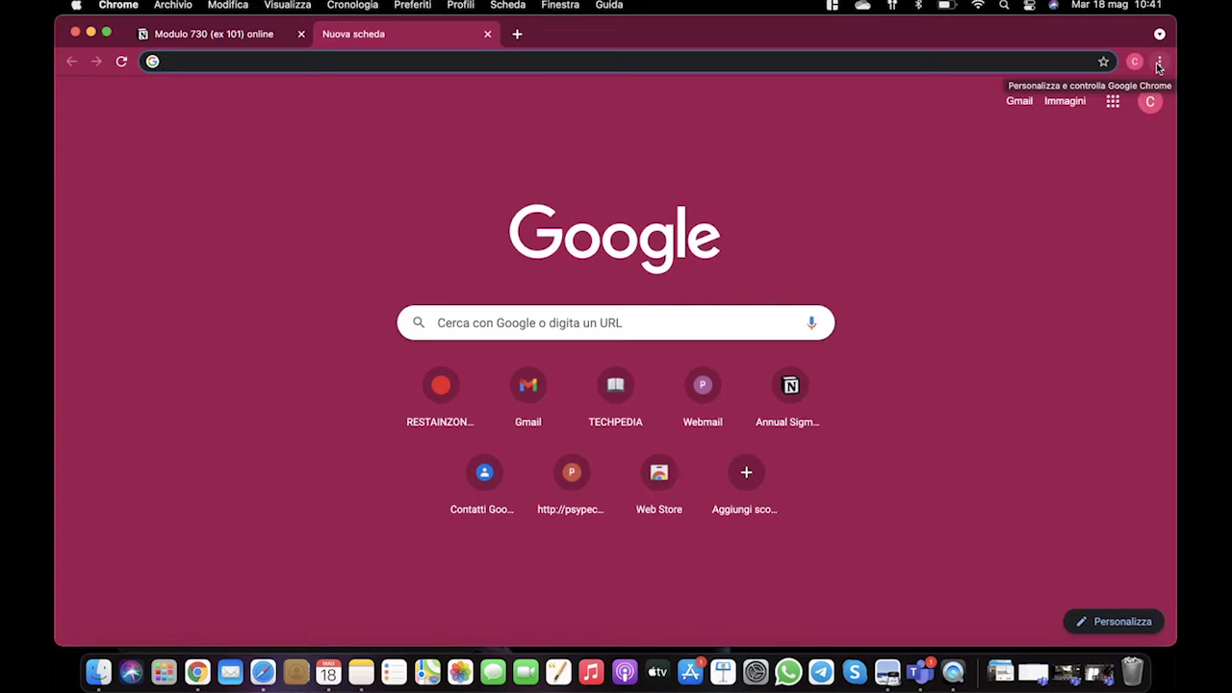
{"action": "key", "text": "ctrl+shift+Tab"}
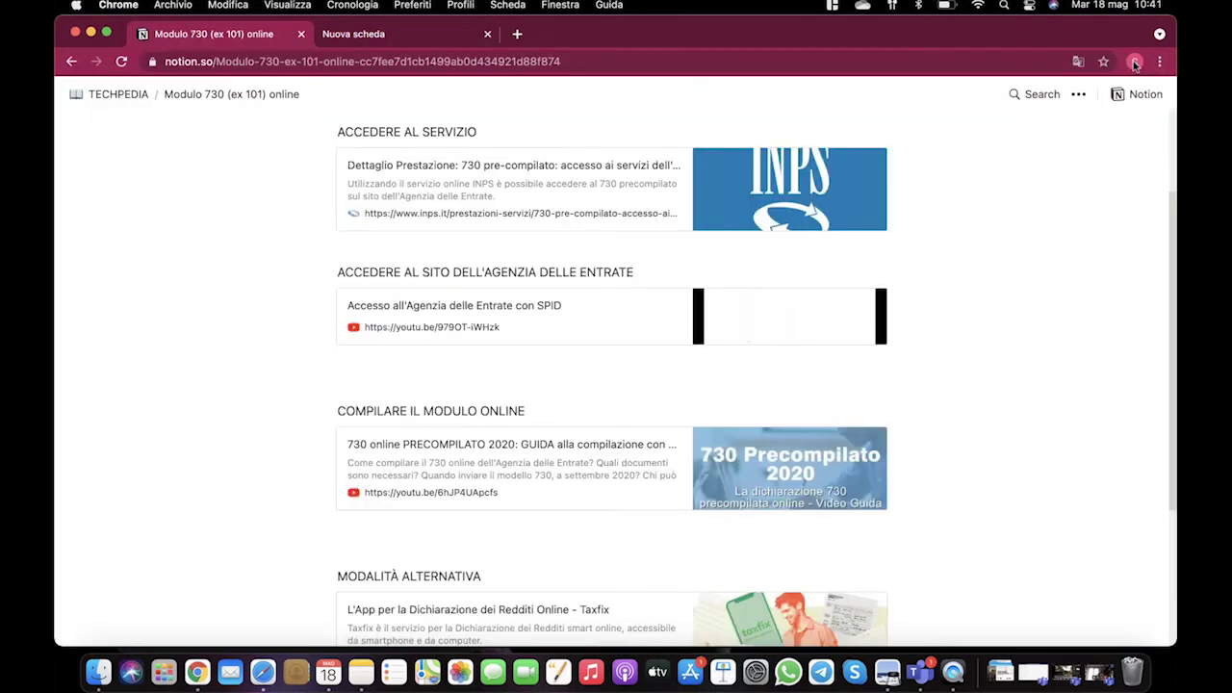
{"action": "left_click", "coordinate": [460, 41]}
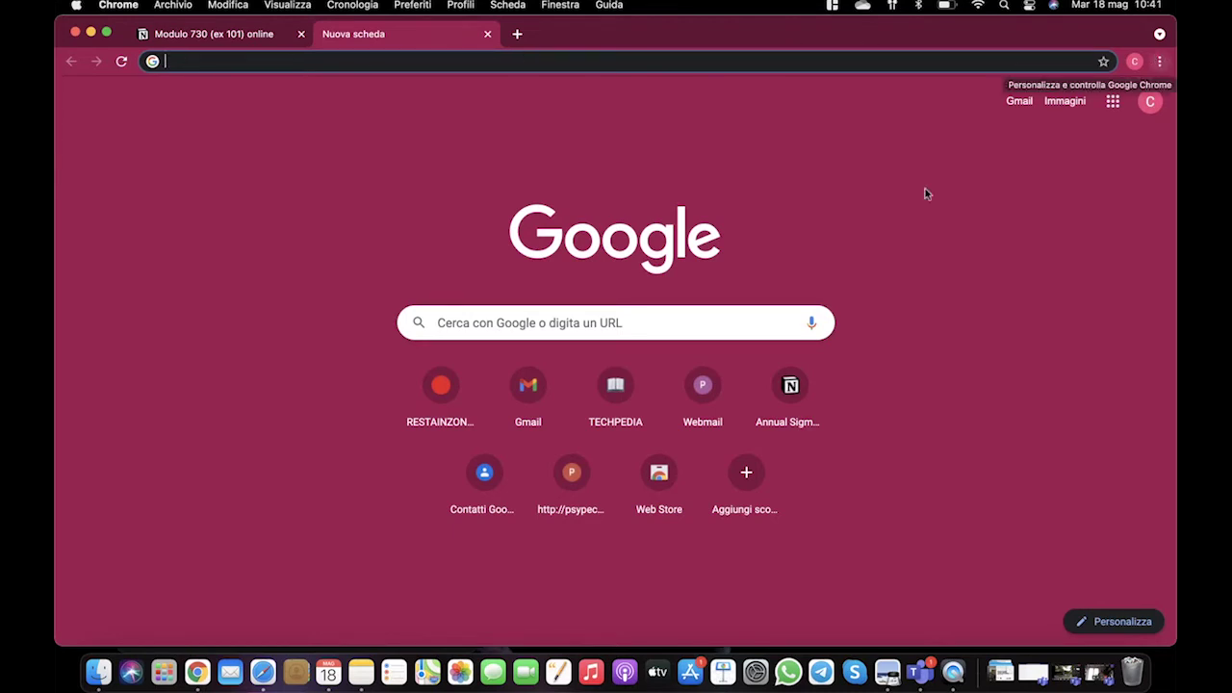
{"action": "left_click", "coordinate": [227, 34]}
{"action": "scroll", "coordinate": [325, 294], "scroll_direction": "up", "scroll_amount": 3}
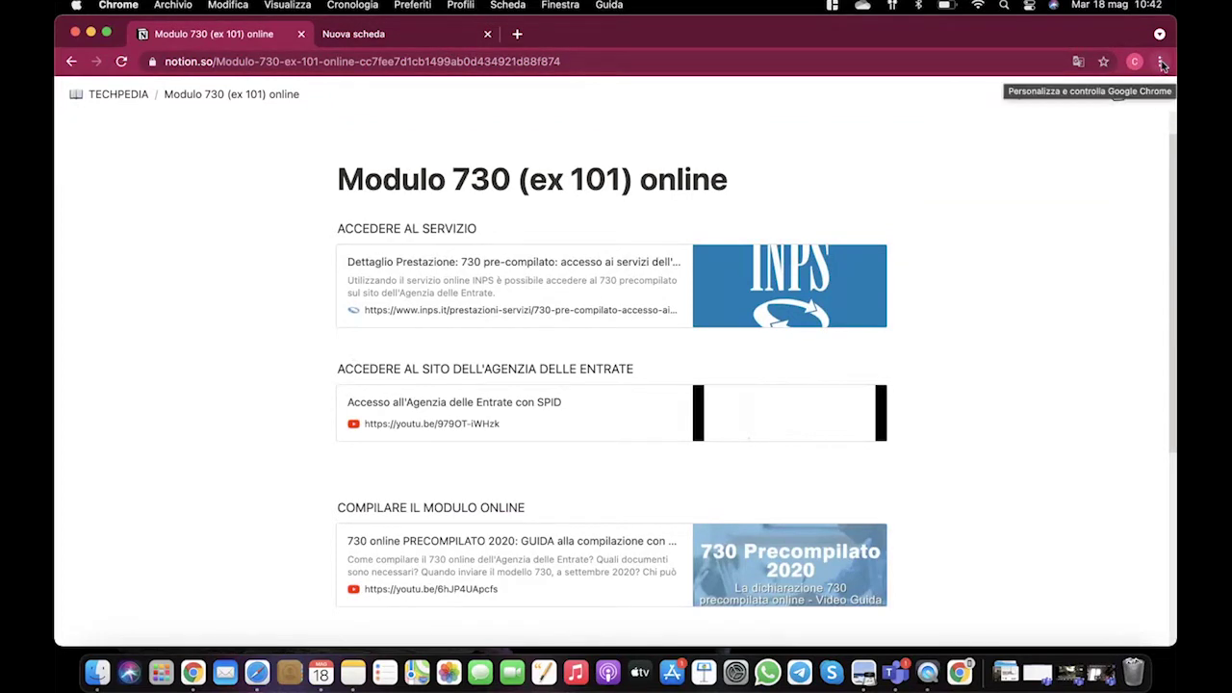
- Open Chrome settings in a new tab and view the Password page, which has no saved passwords
{"action": "left_click", "coordinate": [1162, 64]}
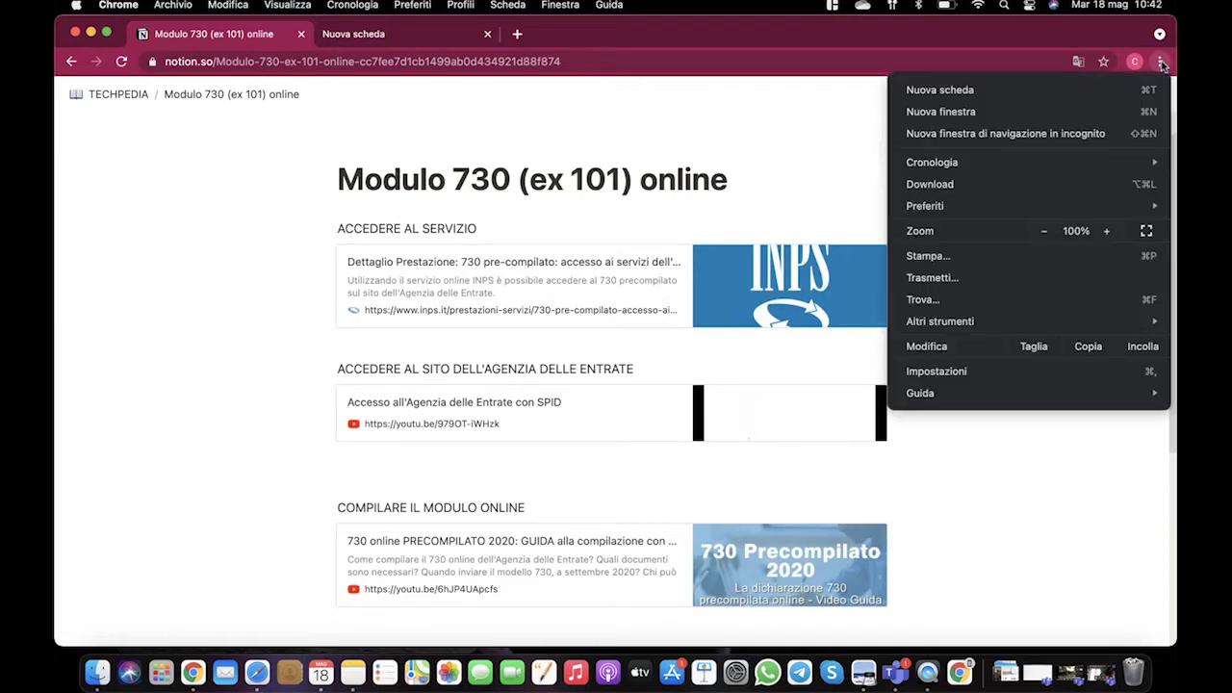
{"action": "left_click", "coordinate": [947, 376]}
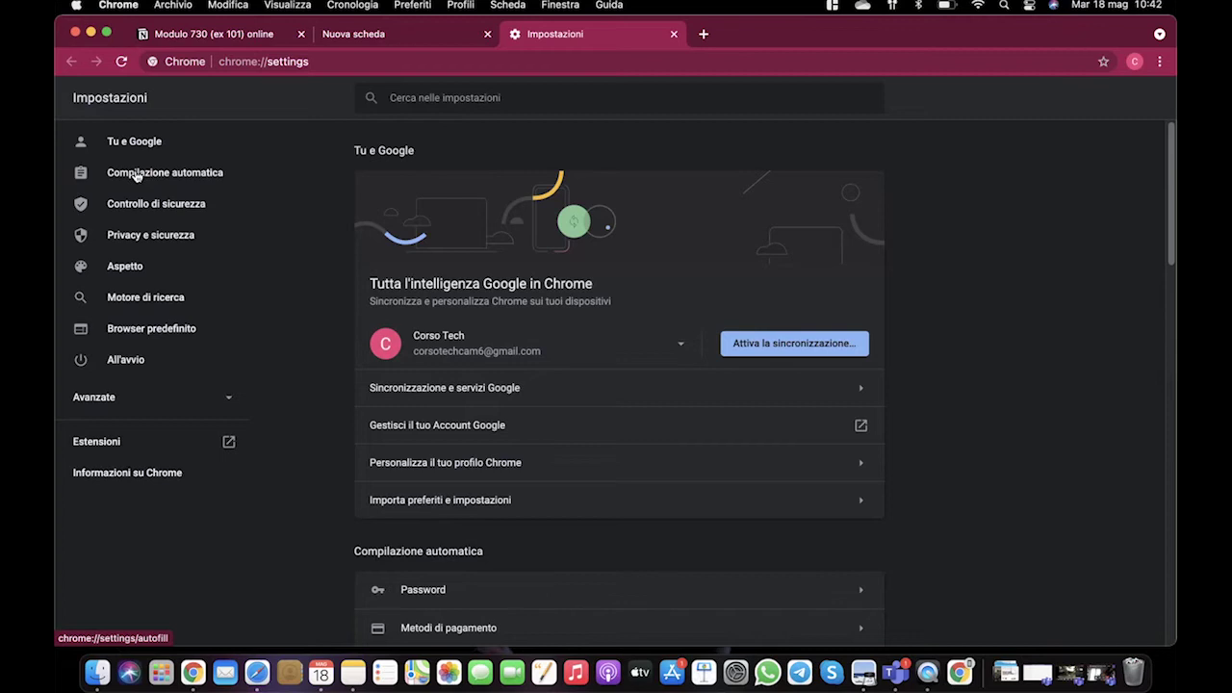
{"action": "left_click", "coordinate": [136, 175]}
{"action": "left_click_drag", "start_coordinate": [354, 154], "coordinate": [944, 270]}
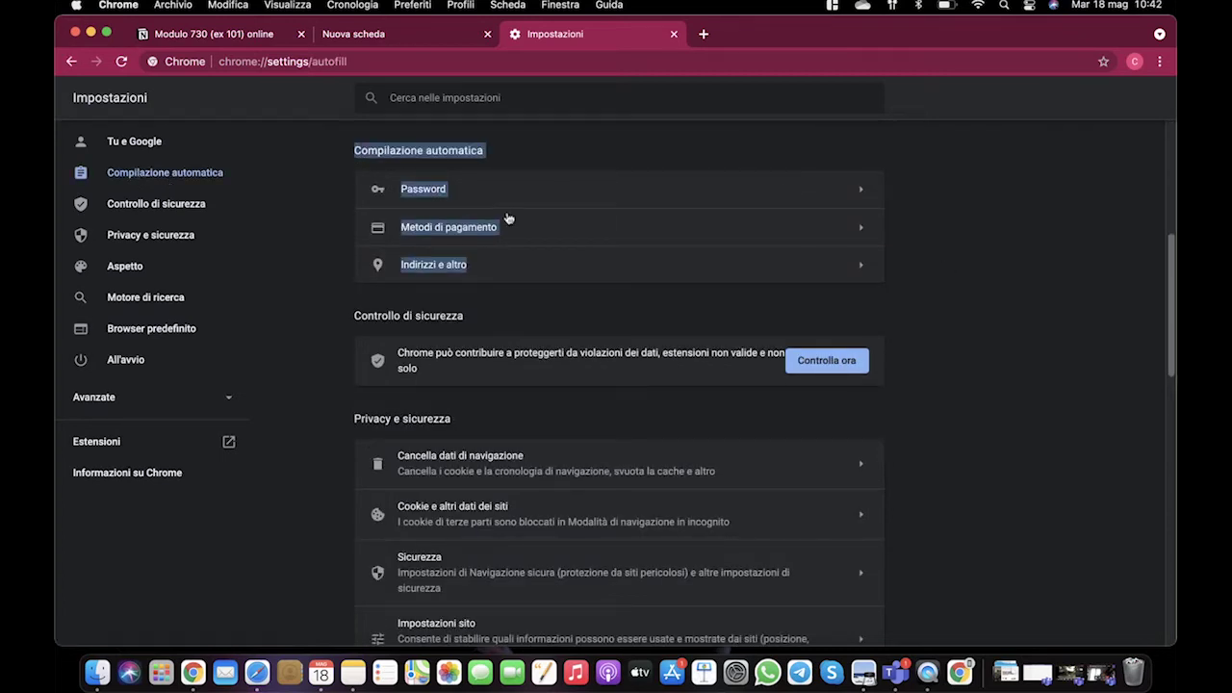
{"action": "left_click", "coordinate": [1010, 220]}
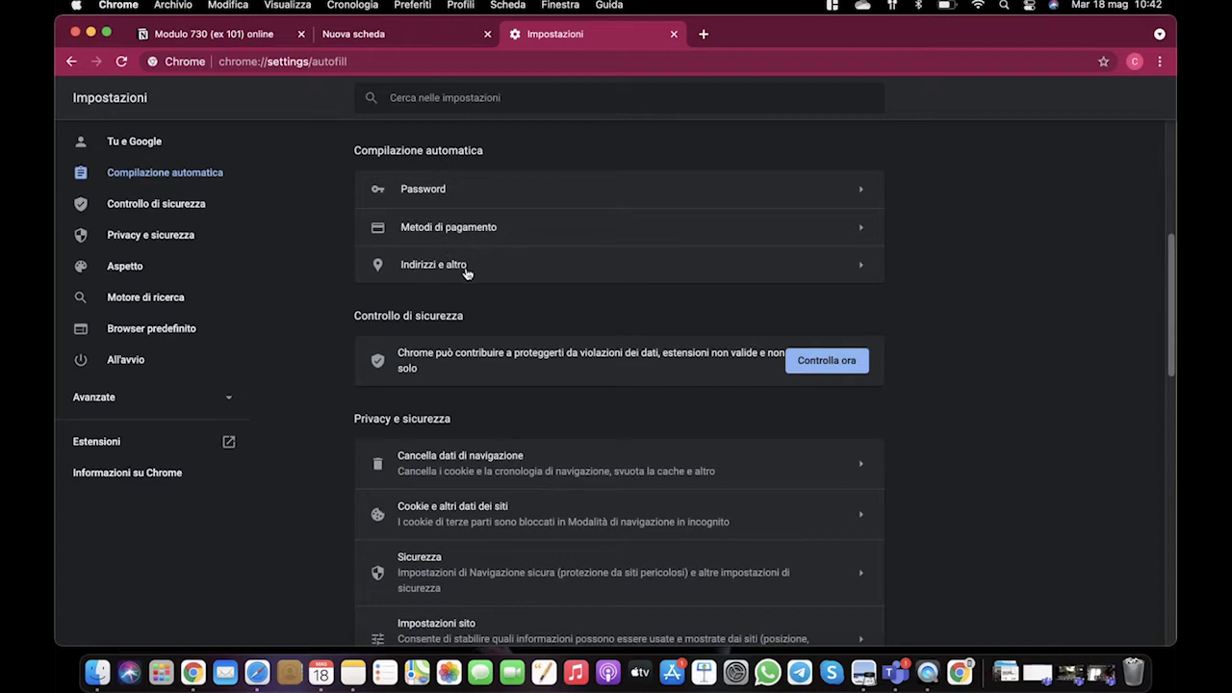
{"action": "left_click", "coordinate": [469, 187]}
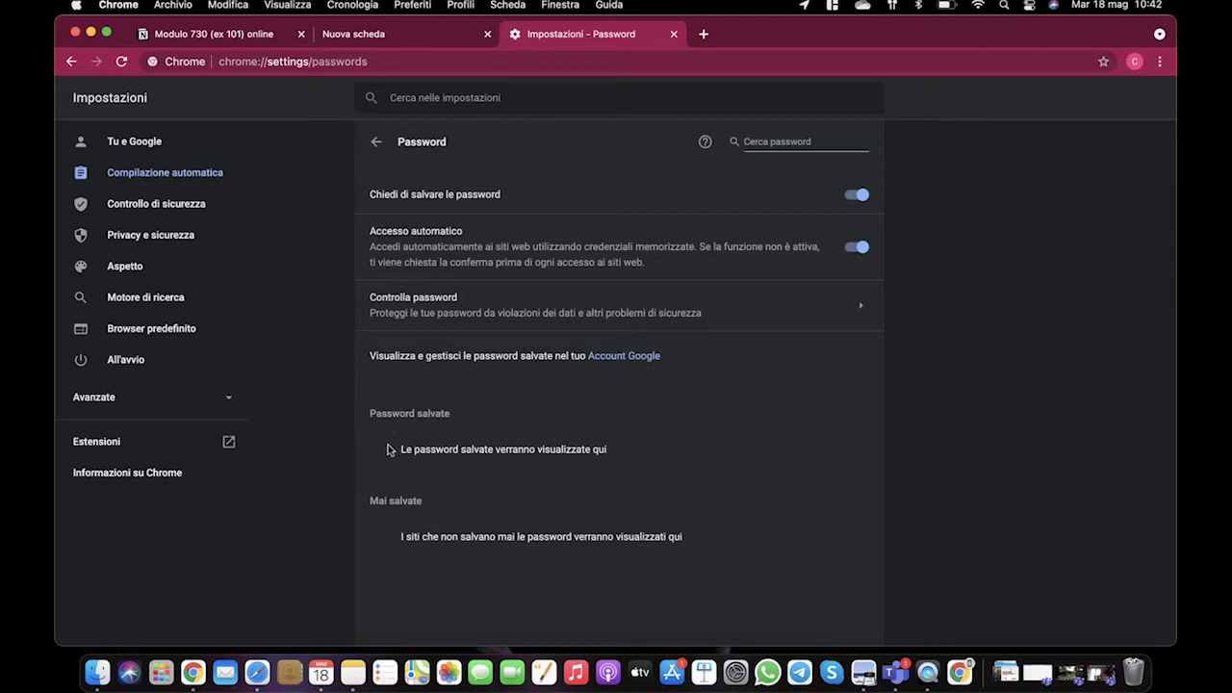
- Confirm the Metodi di pagamento page lists no saved payment methods, then return to the autofill overview
{"action": "left_click_drag", "start_coordinate": [393, 548], "coordinate": [775, 552]}
{"action": "left_click", "coordinate": [756, 558]}
{"action": "left_click", "coordinate": [375, 145]}
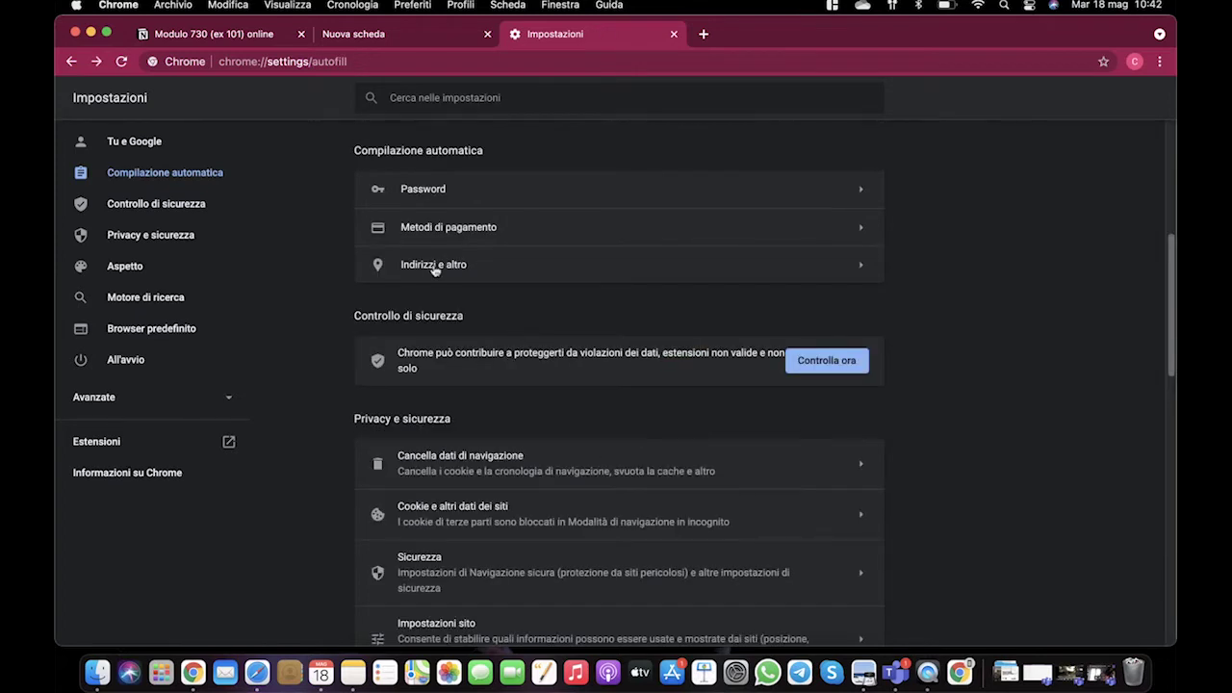
{"action": "left_click", "coordinate": [442, 234]}
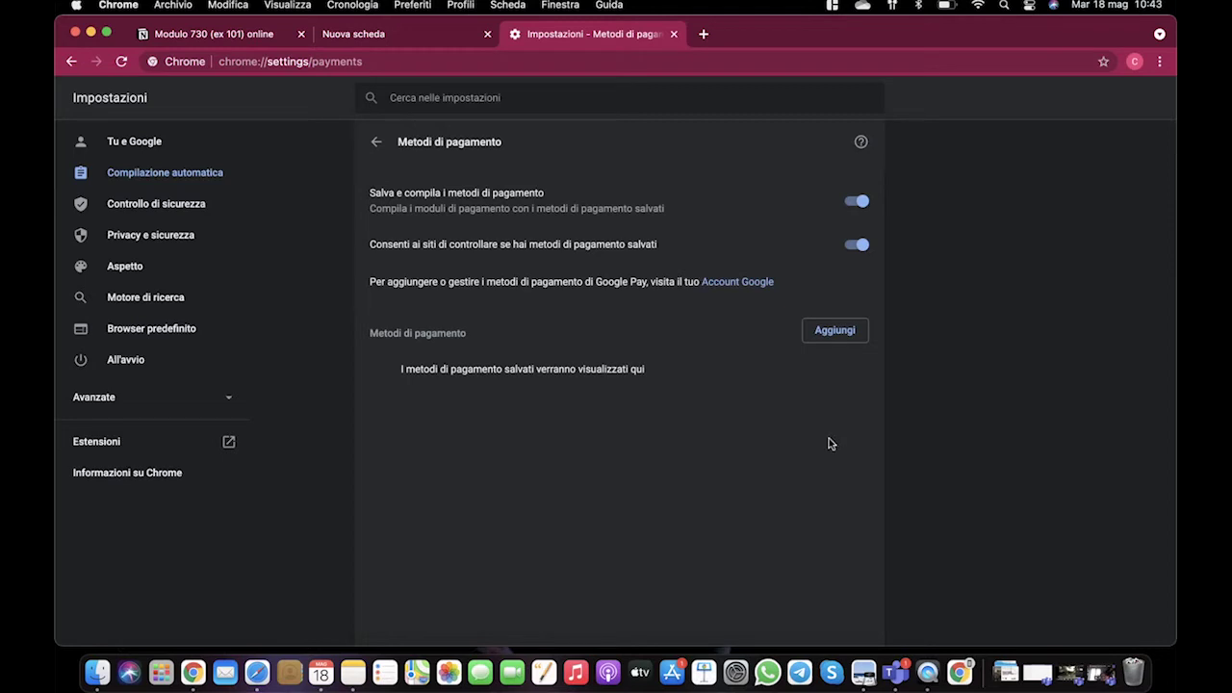
{"action": "left_click", "coordinate": [375, 141]}
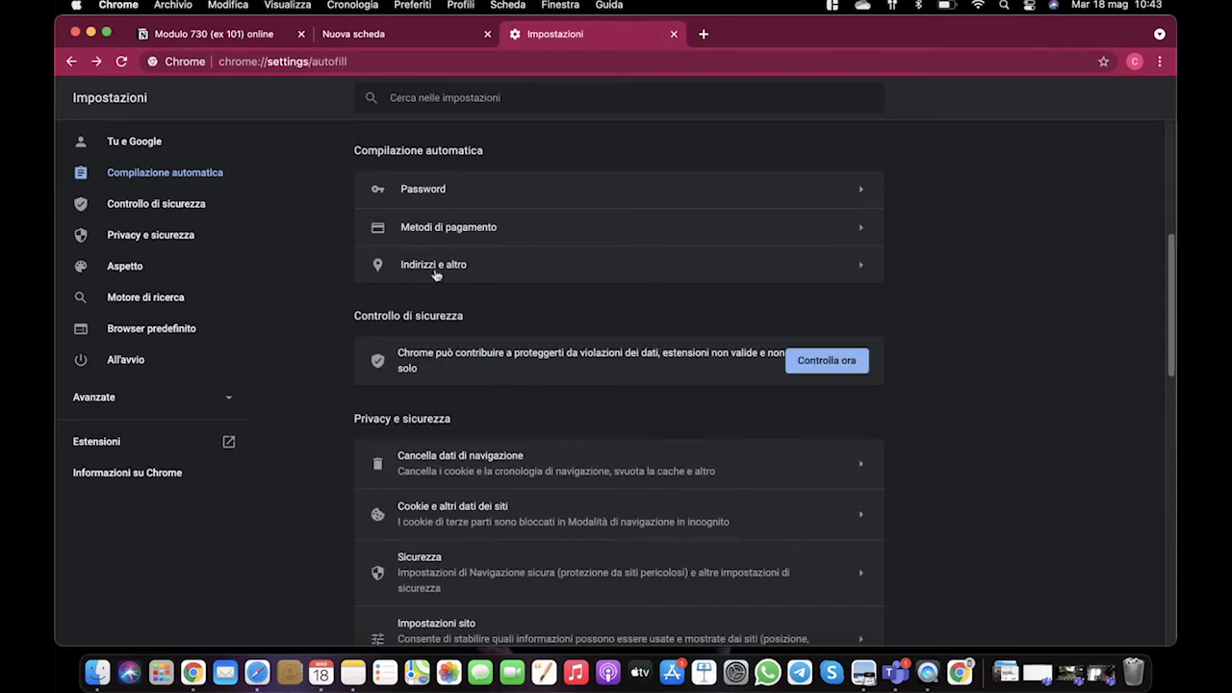
- Start a new address in Indirizzi e altro with country Italia and the person's full name
{"action": "left_click", "coordinate": [423, 267]}
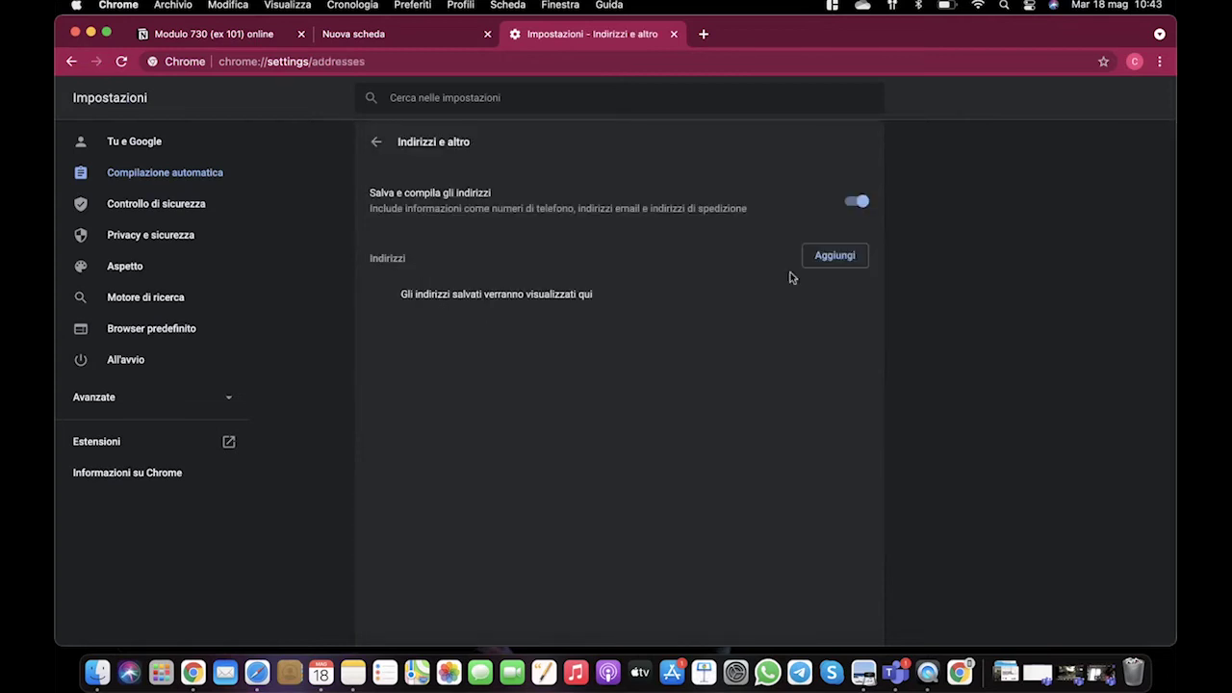
{"action": "left_click", "coordinate": [848, 255]}
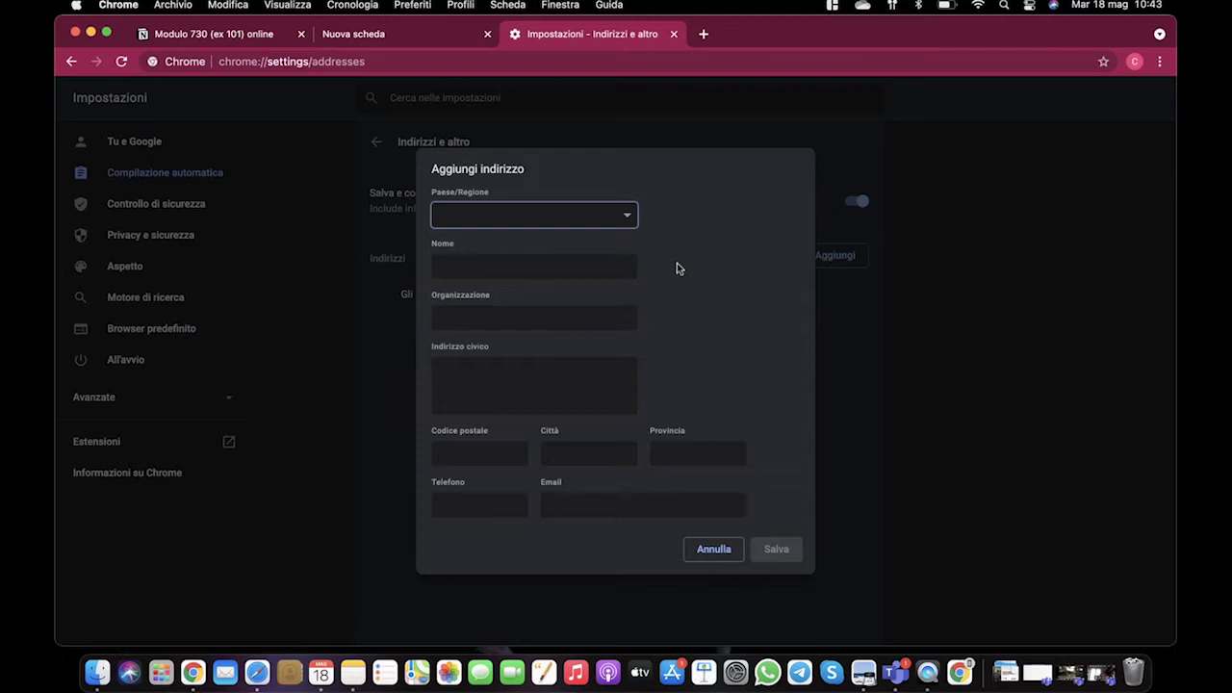
{"action": "left_click", "coordinate": [555, 219]}
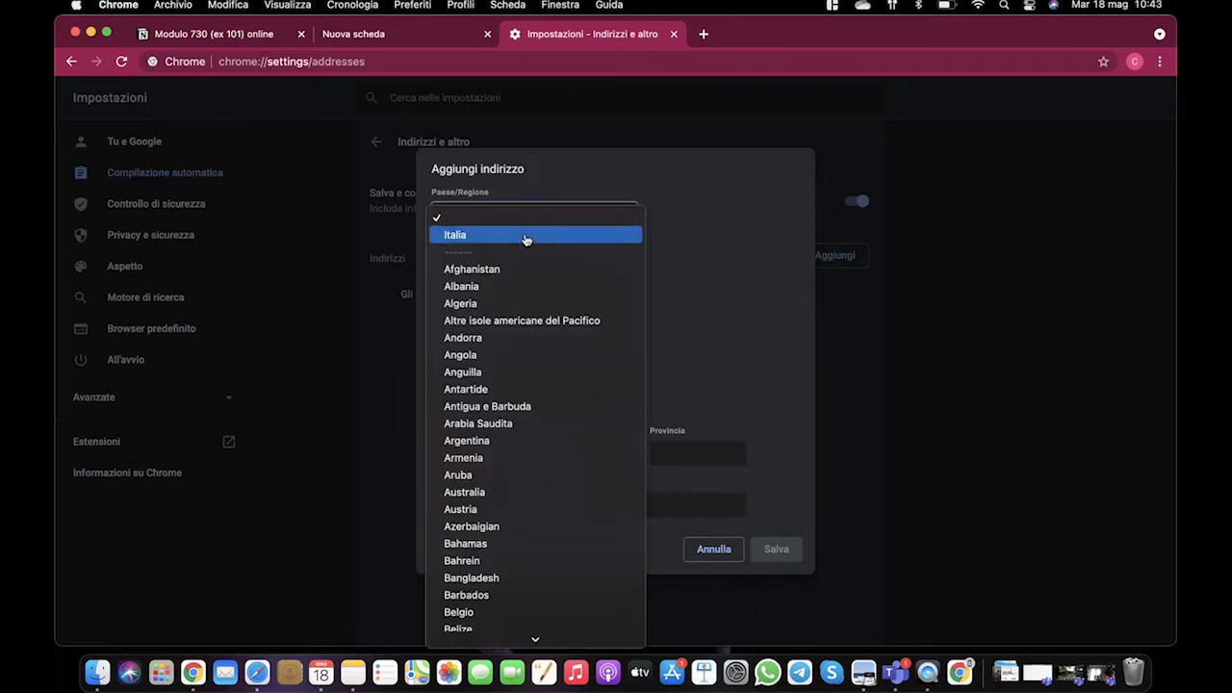
{"action": "left_click", "coordinate": [523, 236]}
{"action": "left_click", "coordinate": [485, 268]}
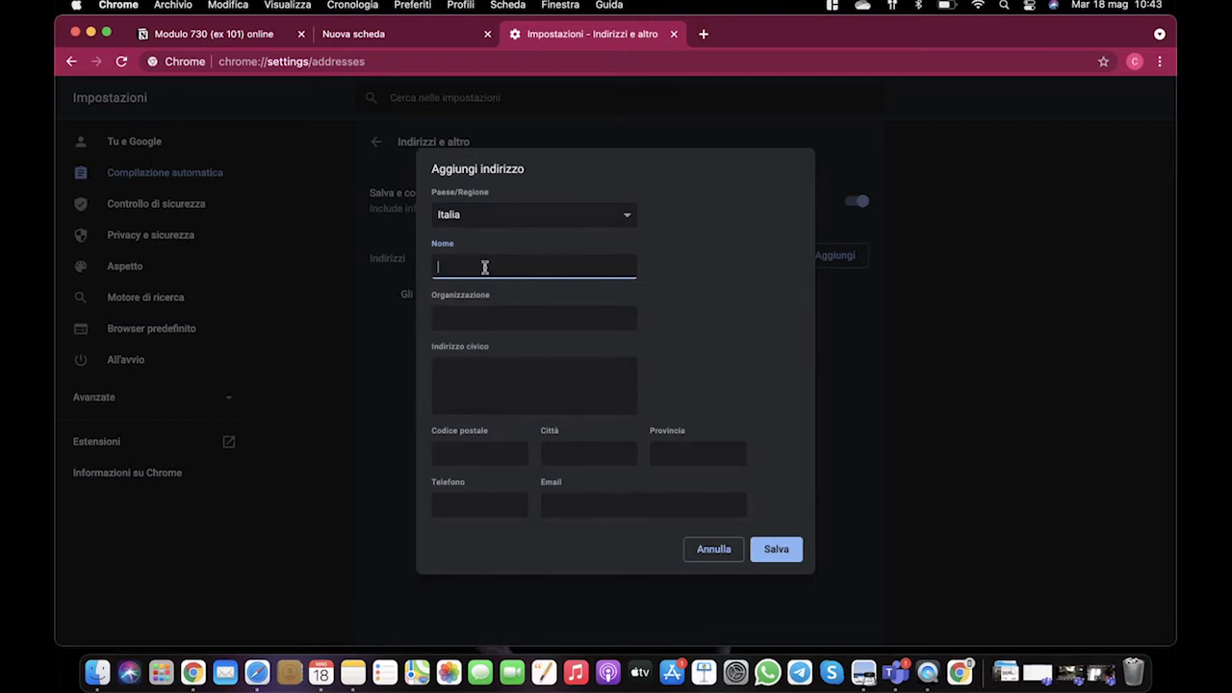
- Fill in the street, city 'ilano', province 'mi', phone number and e-mail, then save the address
{"action": "left_click", "coordinate": [517, 379]}
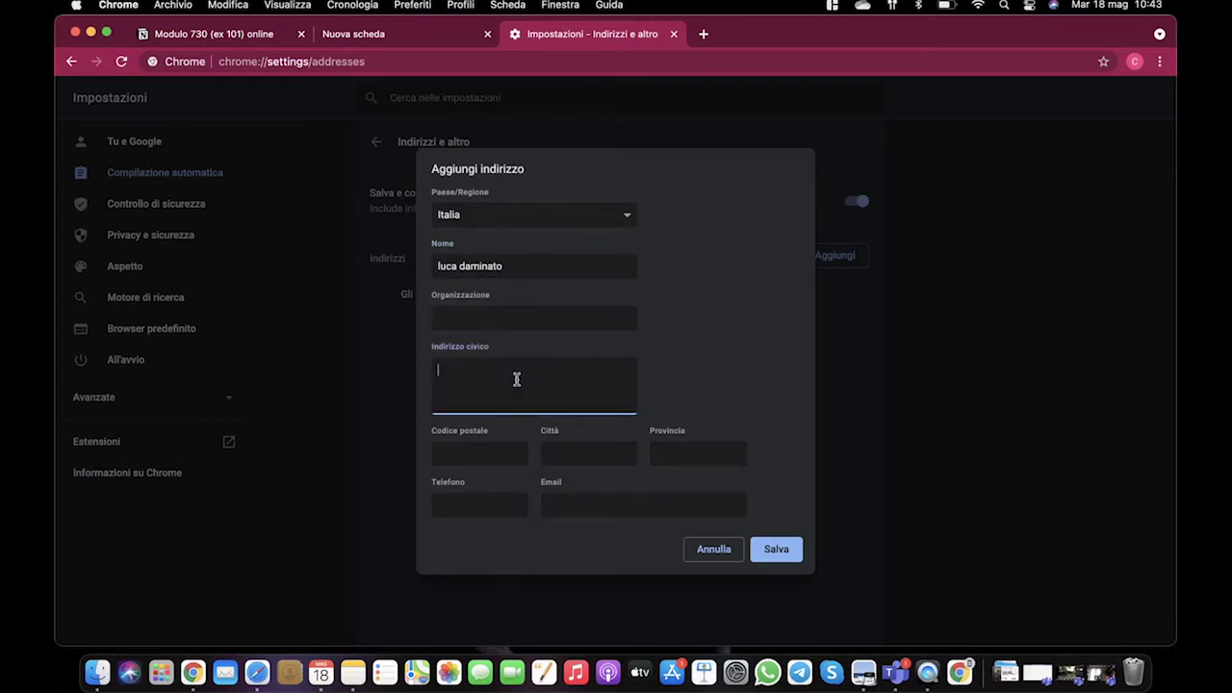
{"action": "left_click", "coordinate": [485, 458]}
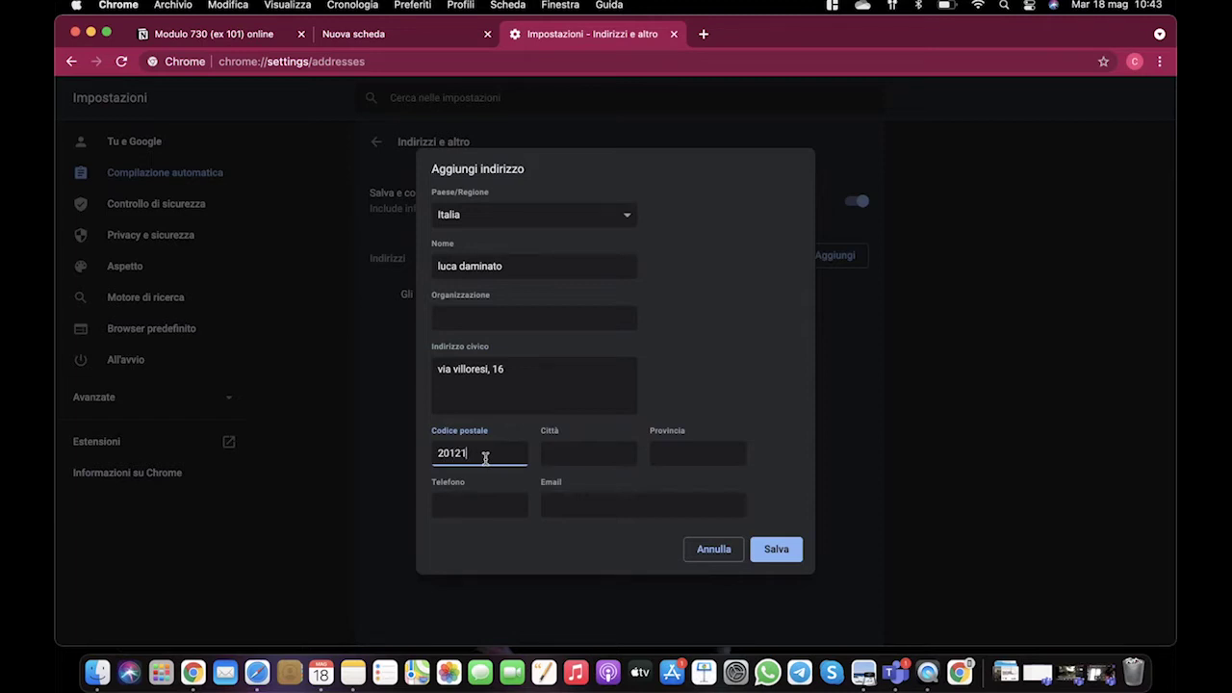
{"action": "left_click", "coordinate": [579, 453]}
{"action": "type", "text": "ilano"}
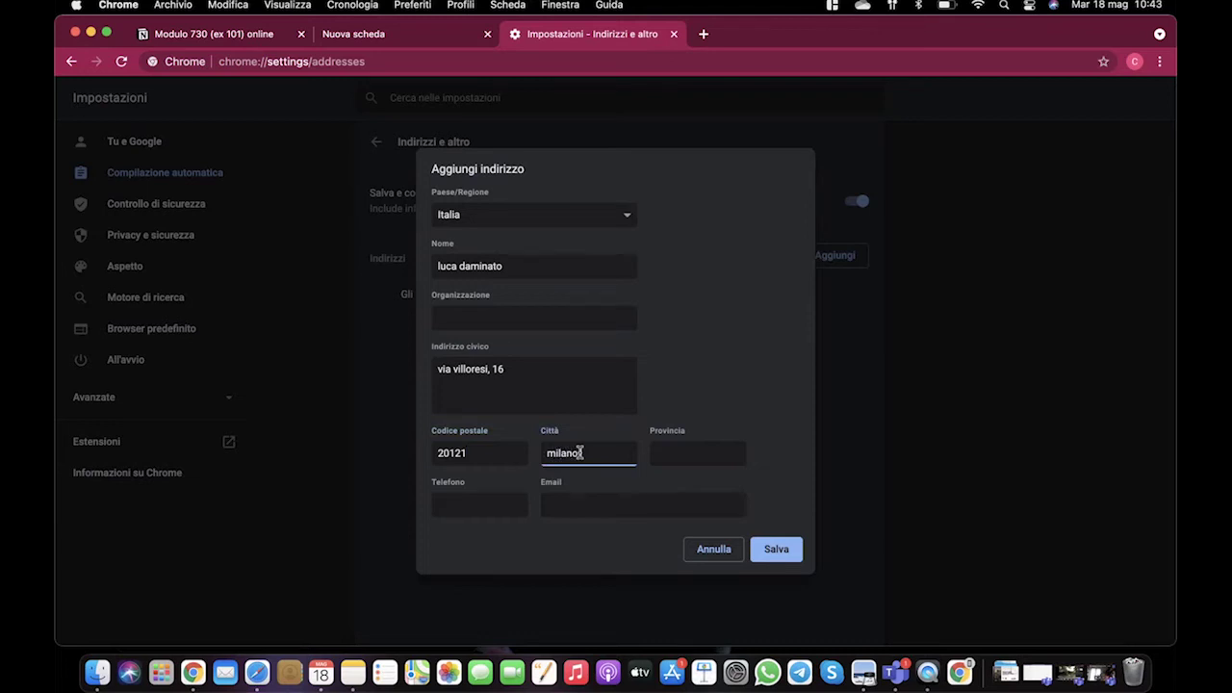
{"action": "left_click", "coordinate": [679, 451]}
{"action": "type", "text": "mi"}
{"action": "left_click", "coordinate": [500, 503]}
{"action": "left_click", "coordinate": [595, 496]}
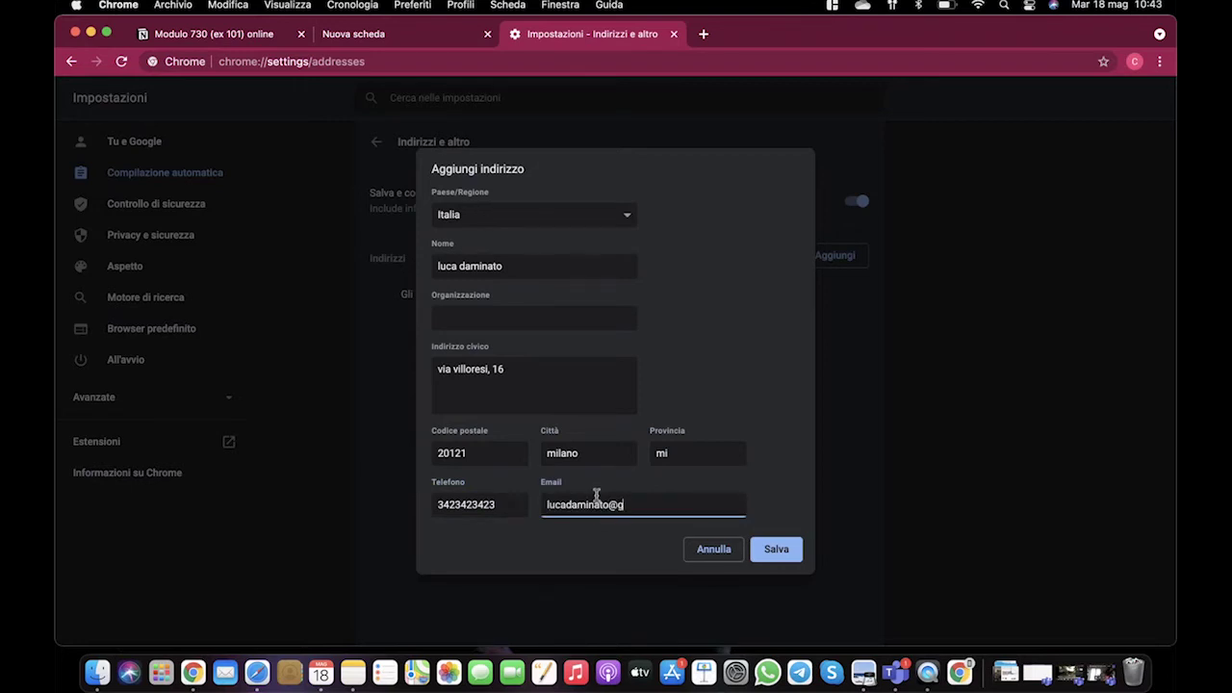
{"action": "left_click", "coordinate": [777, 550]}
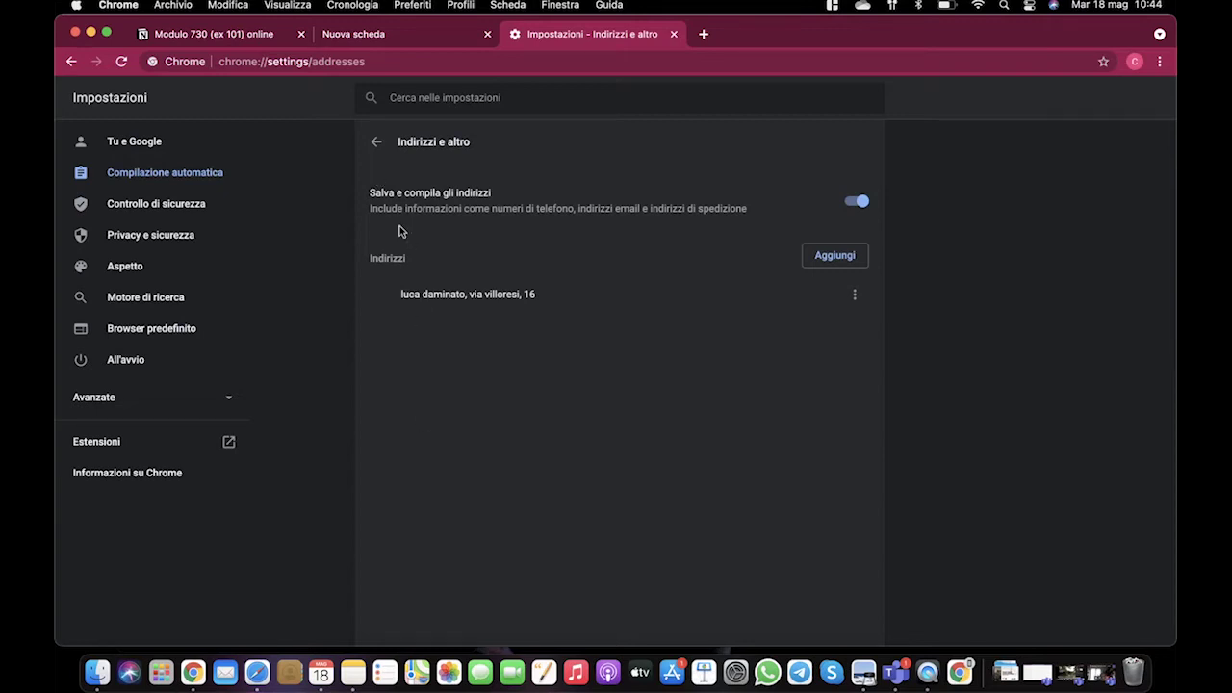
- Check the new address in the saved list, then go back to the autofill overview and open Password settings
{"action": "triple_click", "coordinate": [497, 289]}
{"action": "triple_click", "coordinate": [866, 305]}
{"action": "left_click", "coordinate": [834, 320]}
{"action": "left_click", "coordinate": [385, 149]}
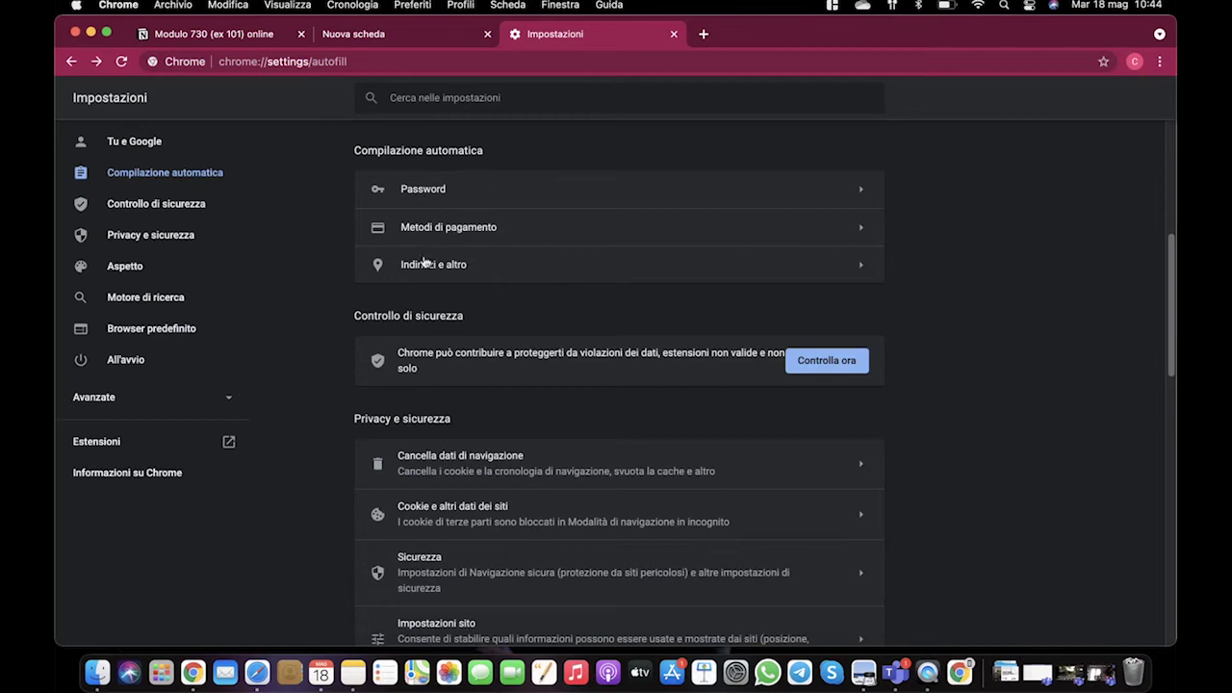
{"action": "left_click", "coordinate": [424, 261]}
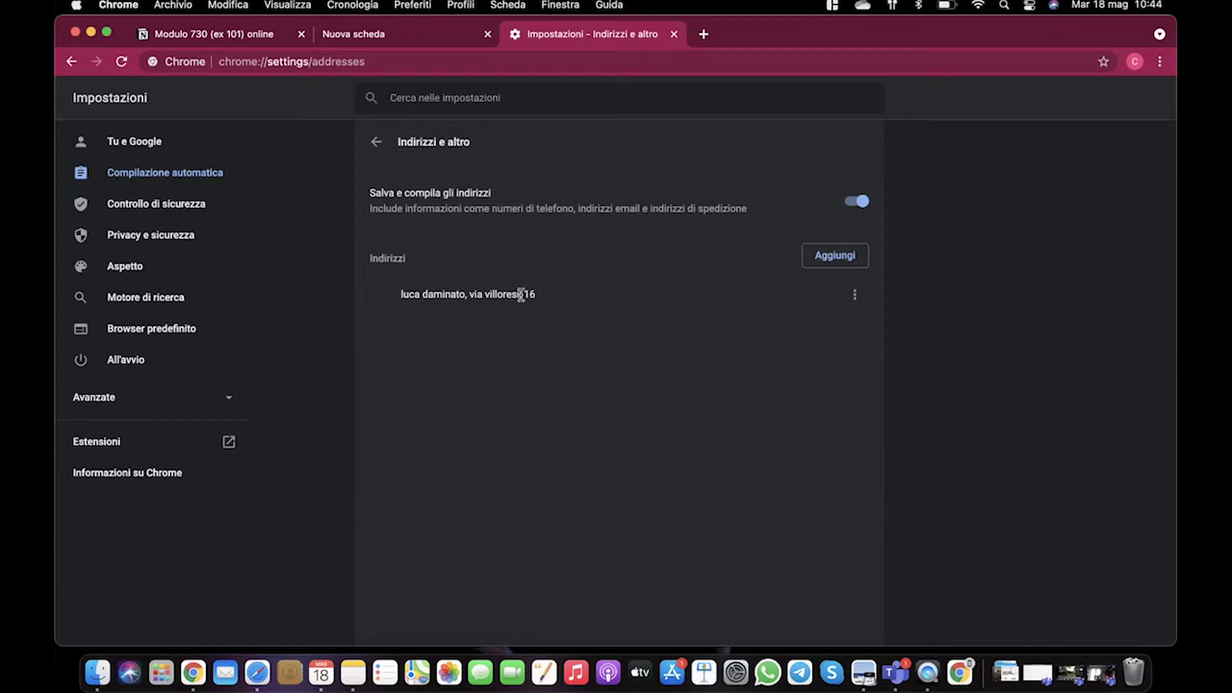
{"action": "left_click", "coordinate": [376, 142]}
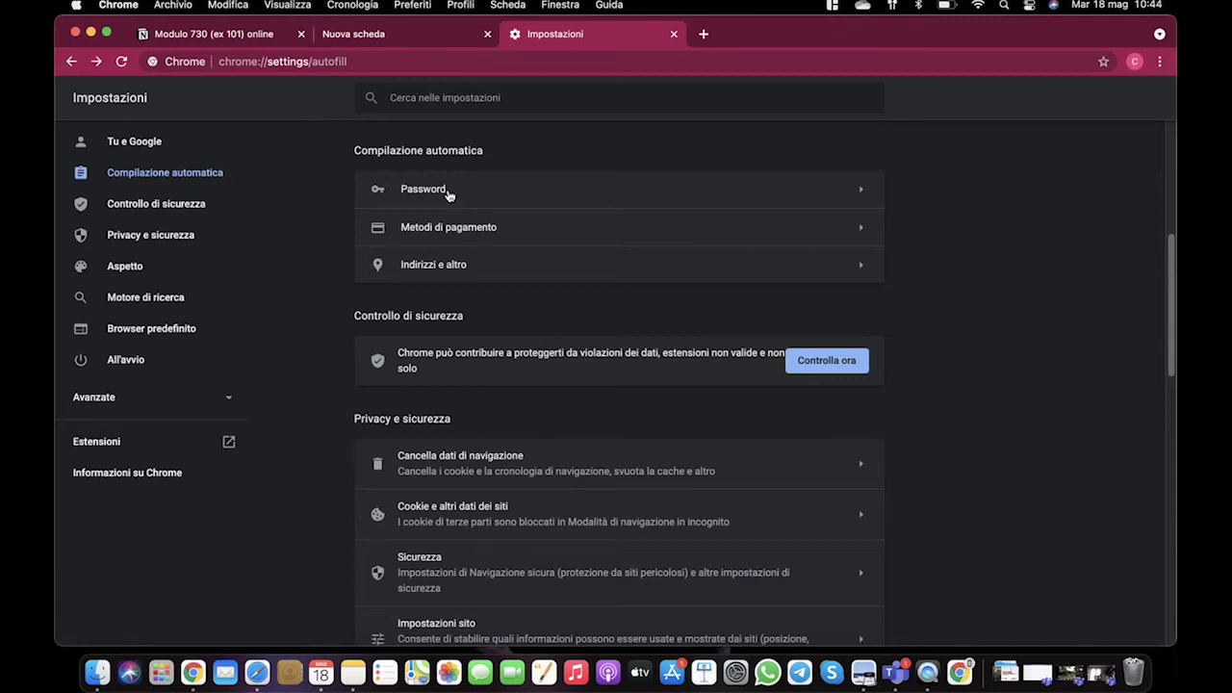
{"action": "left_click", "coordinate": [411, 196]}
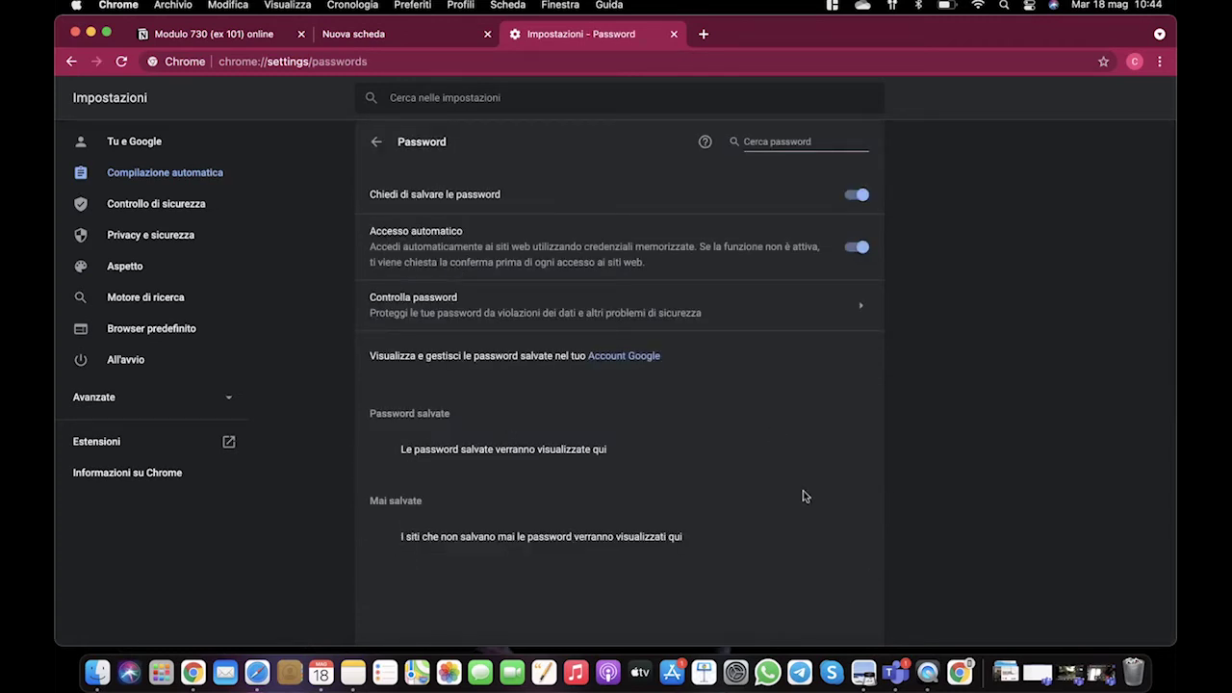
- Go from Password settings to Indirizzi e altro and bring up the saved address's actions menu
{"action": "left_click", "coordinate": [377, 144]}
{"action": "left_click", "coordinate": [500, 265]}
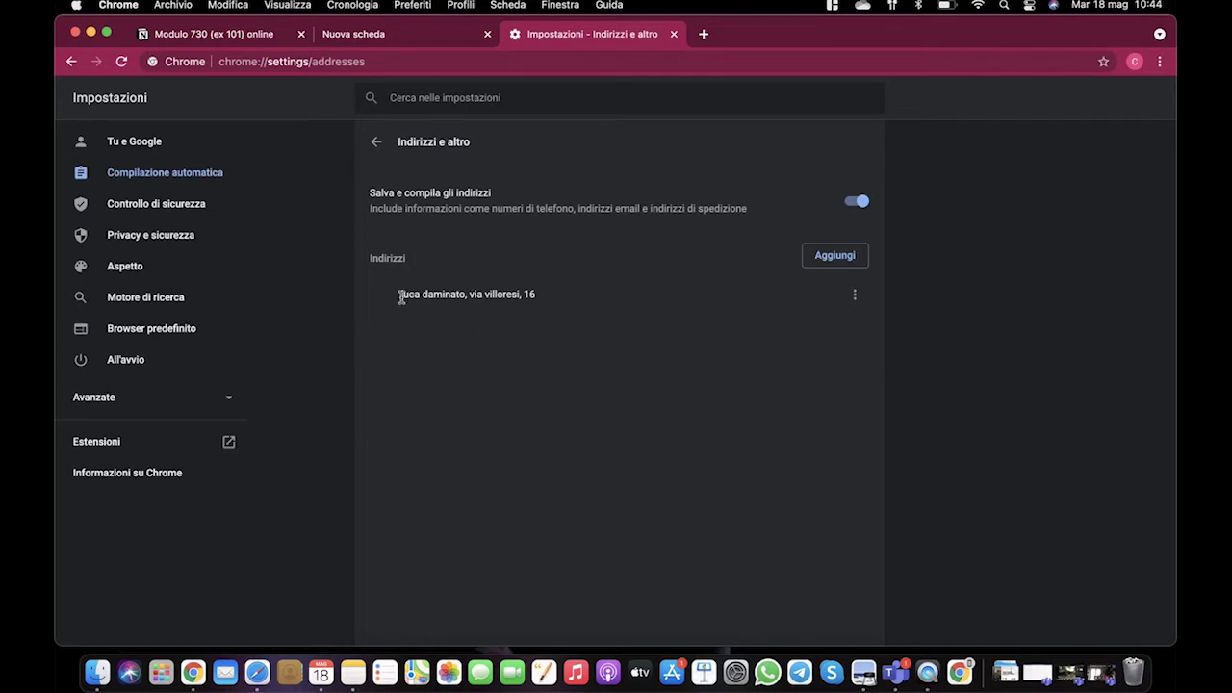
{"action": "left_click_drag", "start_coordinate": [400, 293], "coordinate": [515, 291]}
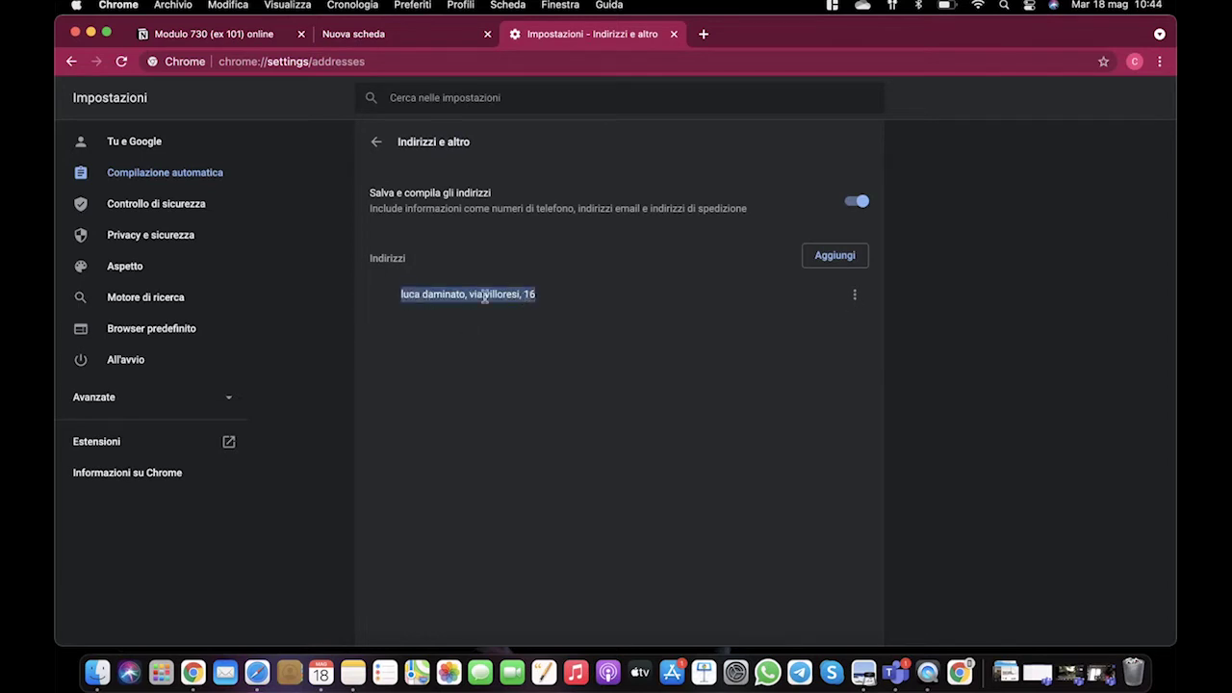
{"action": "left_click", "coordinate": [402, 302]}
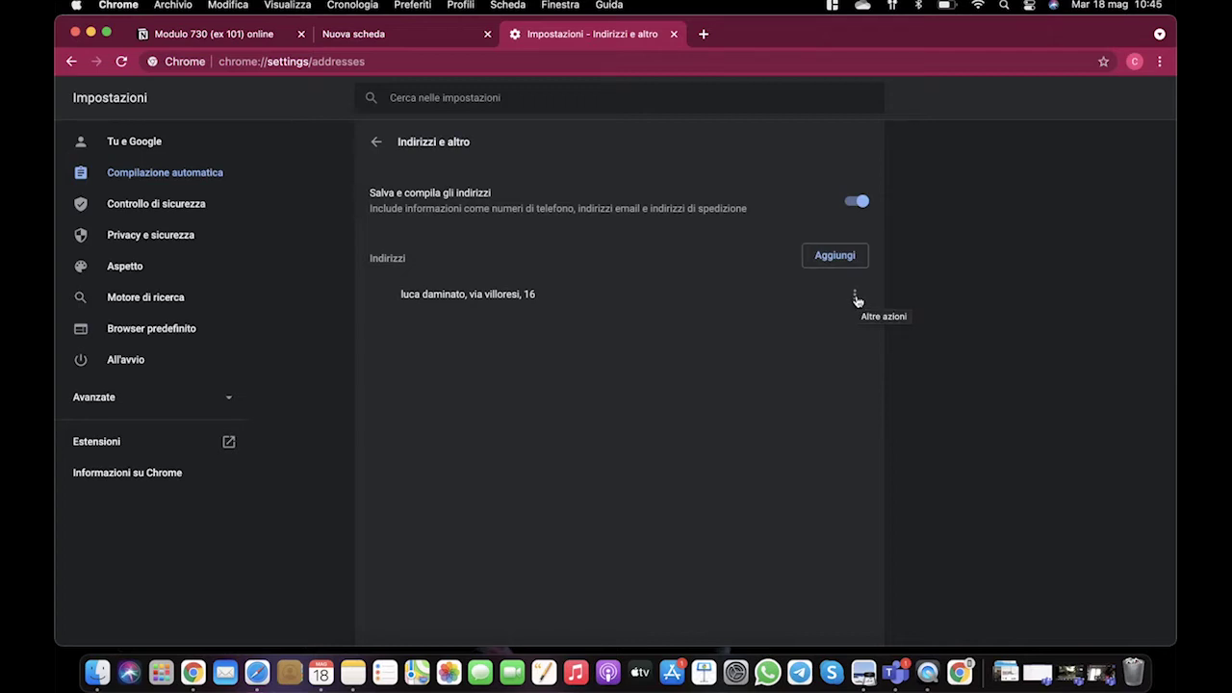
{"action": "left_click", "coordinate": [855, 299]}
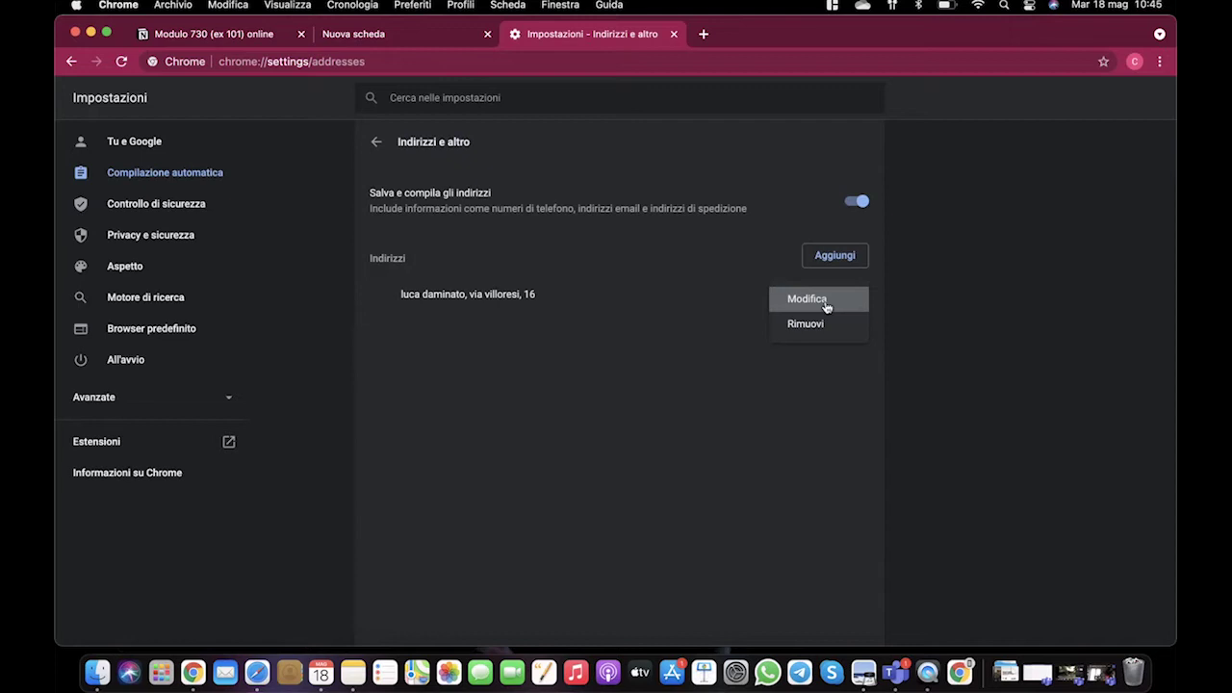
- Remove the saved address and confirm with Rimuovi, leaving the address list empty
{"action": "left_click", "coordinate": [818, 302]}
{"action": "left_click", "coordinate": [490, 380]}
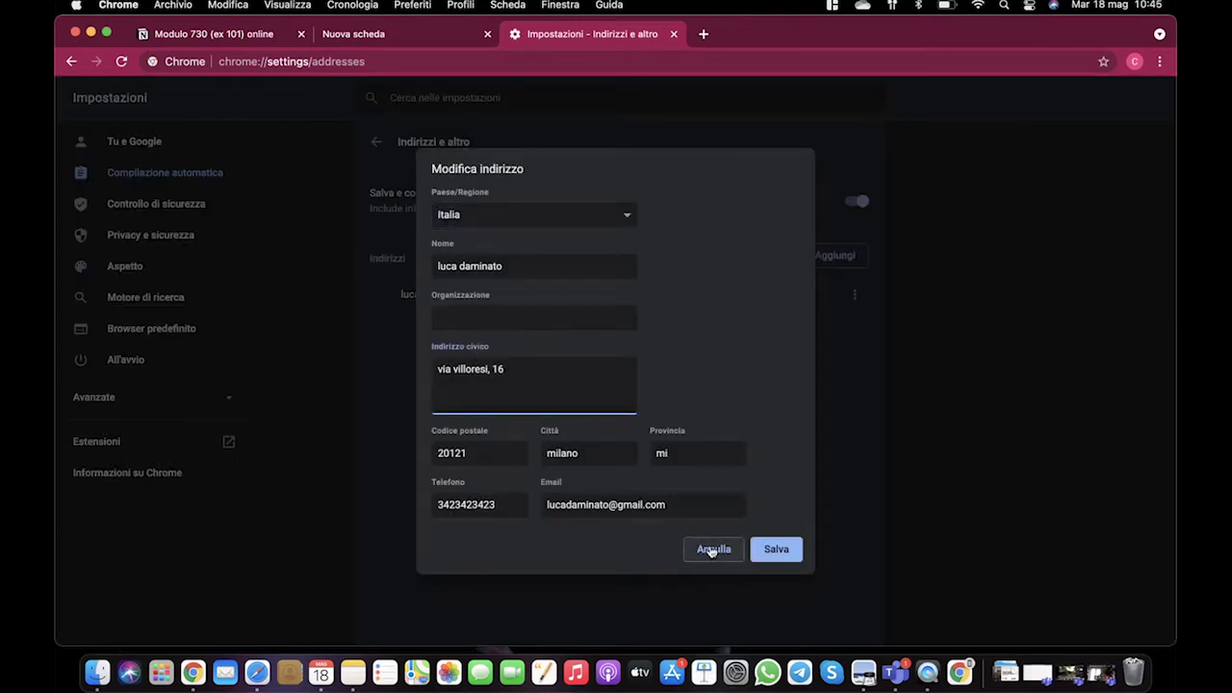
{"action": "left_click", "coordinate": [712, 550]}
{"action": "left_click", "coordinate": [853, 297]}
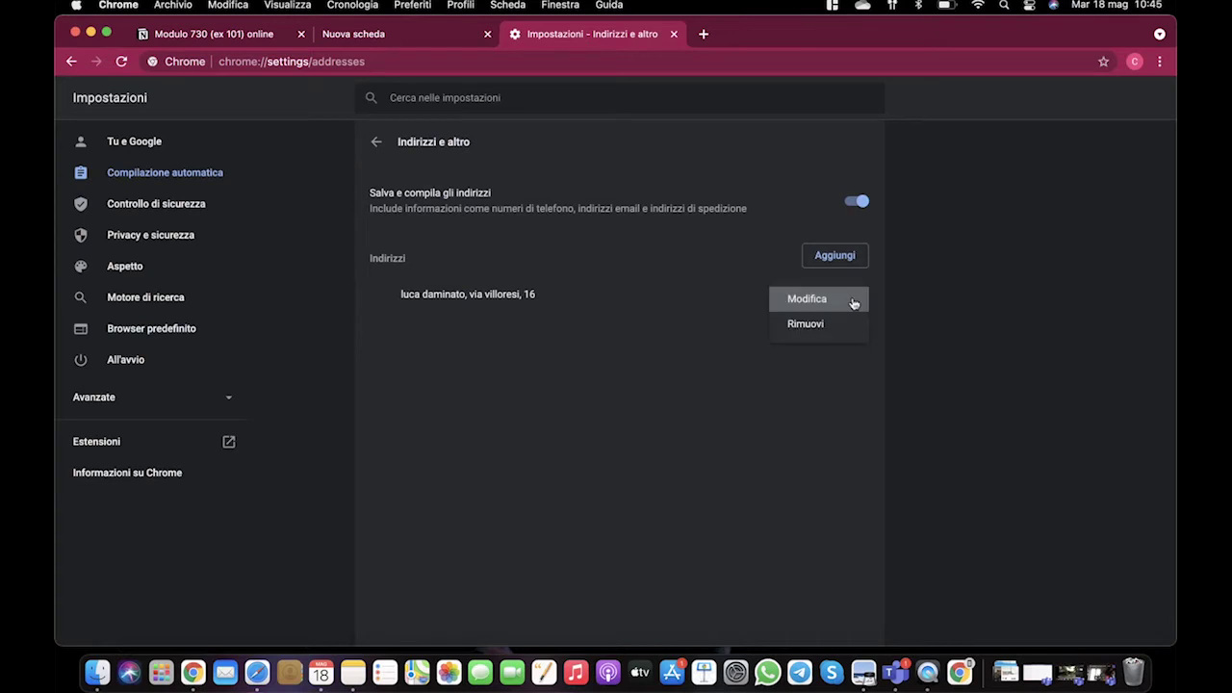
{"action": "left_click", "coordinate": [813, 328]}
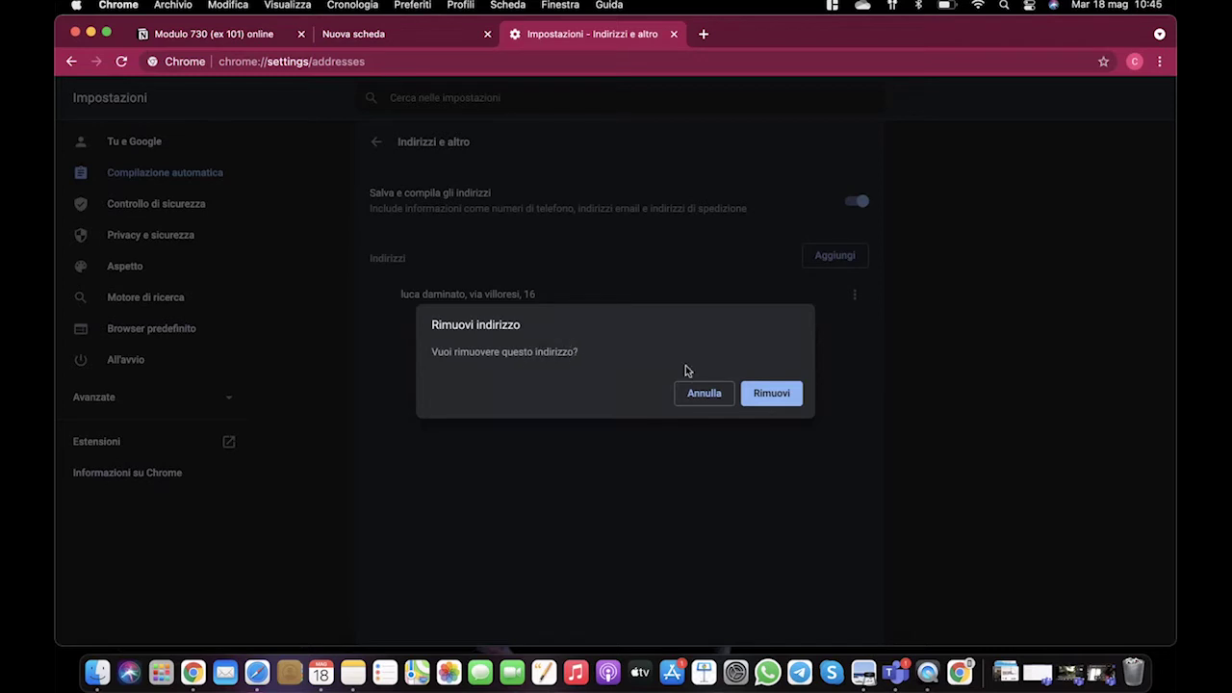
{"action": "left_click", "coordinate": [769, 394]}
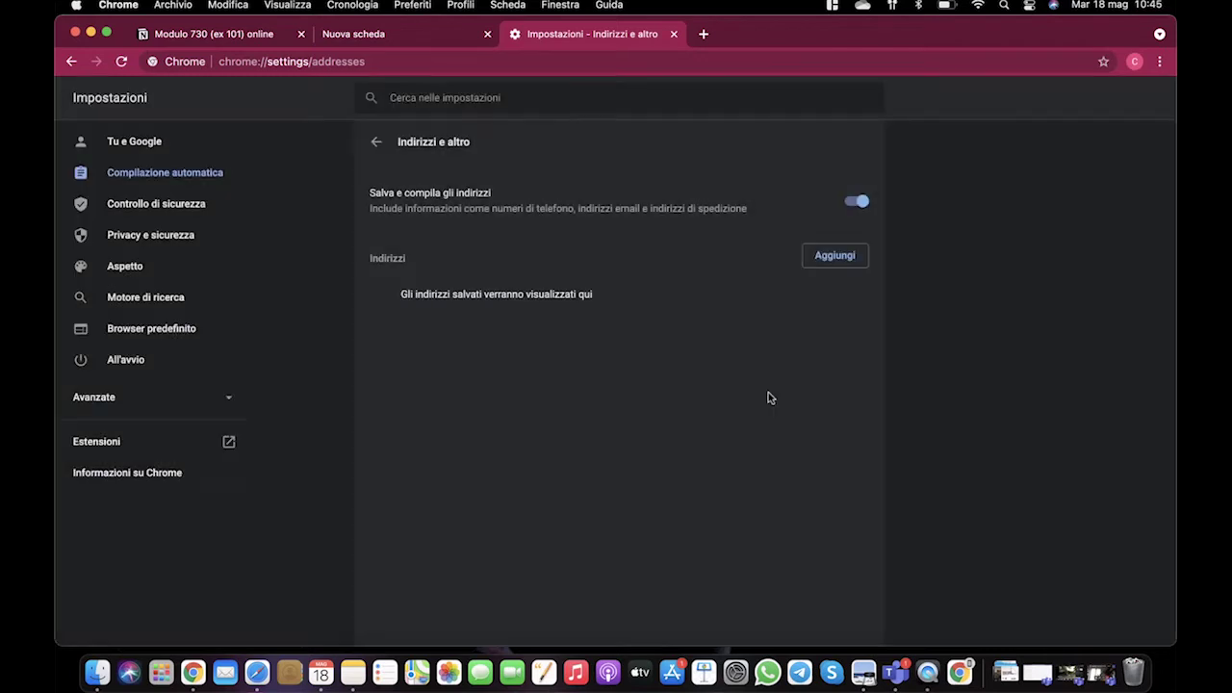
{"action": "left_click_drag", "start_coordinate": [396, 297], "coordinate": [686, 324]}
- Go back to the Autofill settings and open the Password page
{"action": "left_click", "coordinate": [686, 324]}
{"action": "left_click", "coordinate": [376, 142]}
{"action": "left_click", "coordinate": [439, 195]}
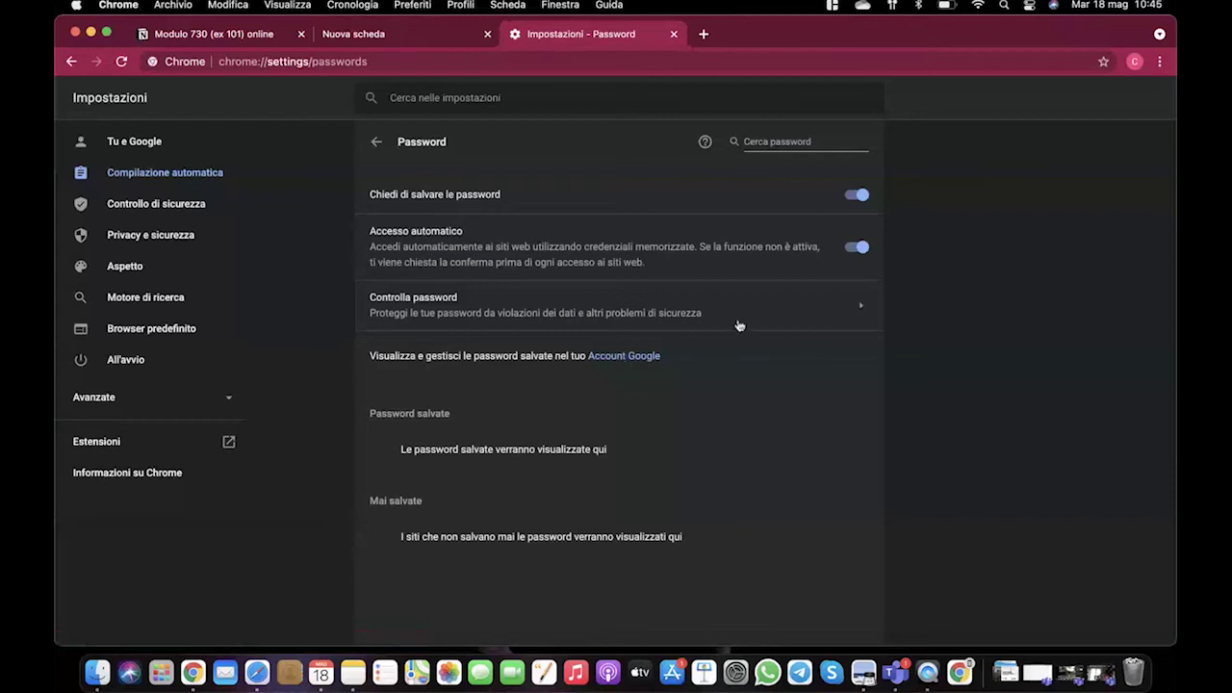
- Review the empty saved-passwords message, then return to the Autofill overview
{"action": "double_click", "coordinate": [549, 458]}
{"action": "left_click", "coordinate": [578, 453]}
{"action": "left_click_drag", "start_coordinate": [416, 449], "coordinate": [751, 459]}
{"action": "left_click", "coordinate": [608, 459]}
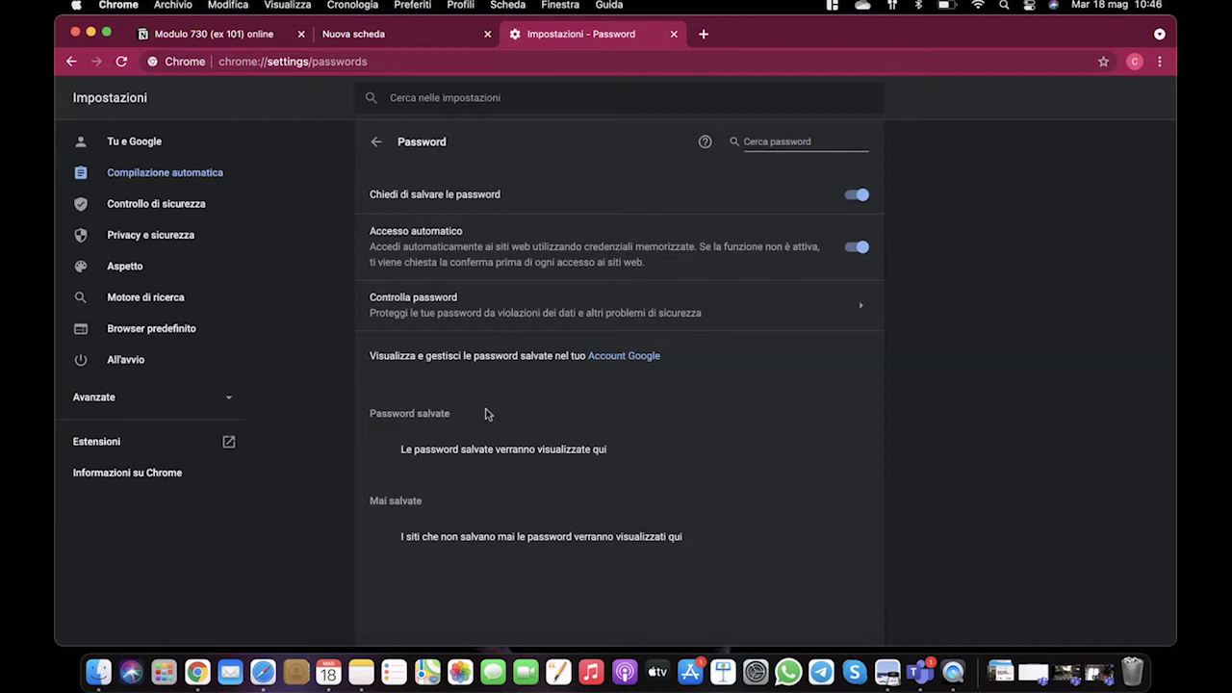
{"action": "left_click", "coordinate": [373, 149]}
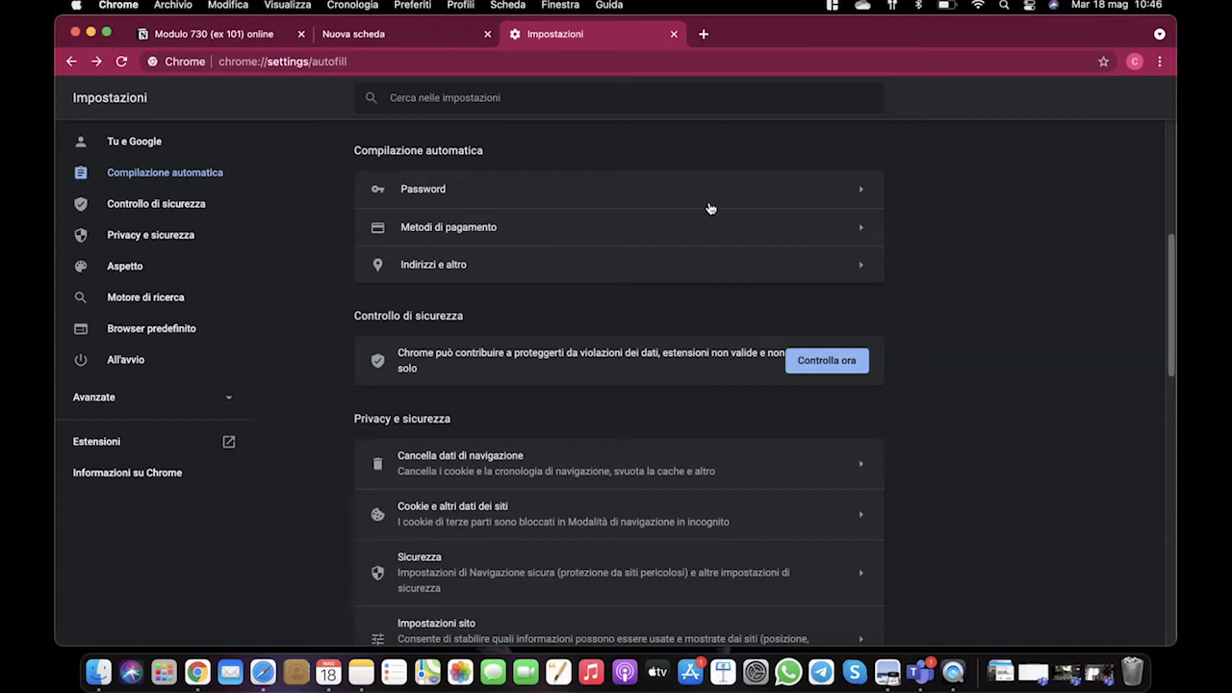
- Open the empty Password settings and focus the Cerca password search box
{"action": "left_click", "coordinate": [729, 202]}
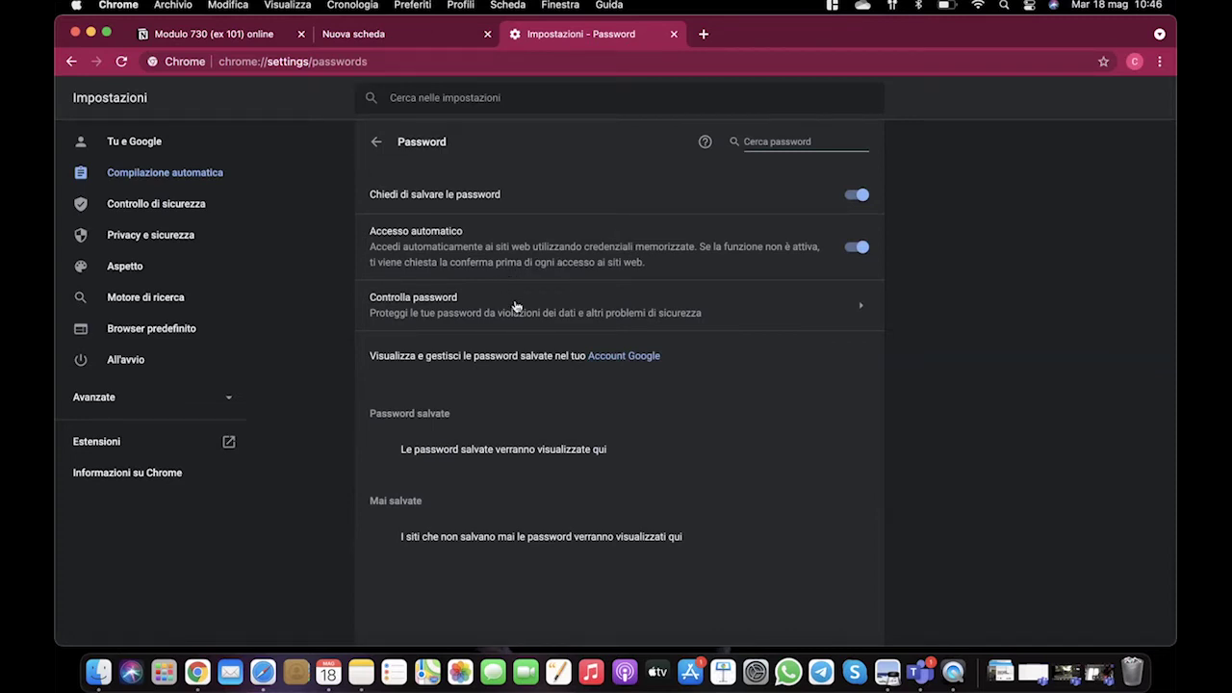
{"action": "left_click", "coordinate": [777, 142]}
- Return to the Autofill page and scroll through the Chrome settings sections
{"action": "left_click", "coordinate": [375, 141]}
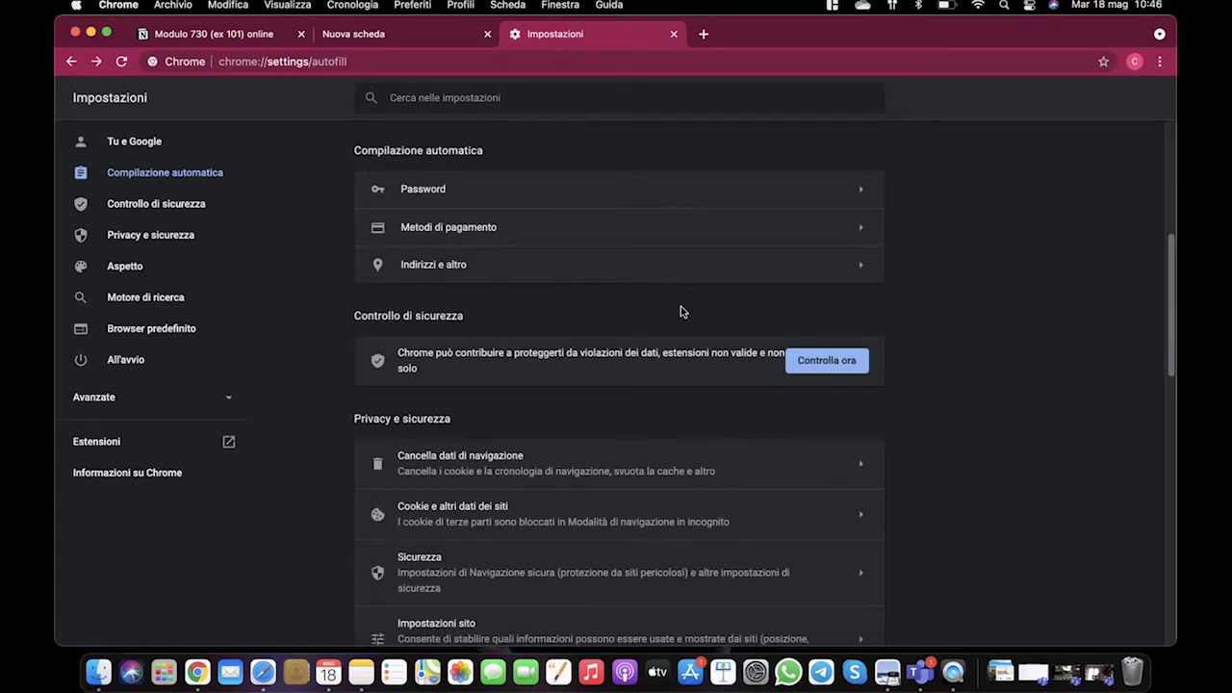
{"action": "scroll", "coordinate": [655, 327], "scroll_direction": "down", "scroll_amount": 2}
{"action": "scroll", "coordinate": [862, 323], "scroll_direction": "up", "scroll_amount": 1}
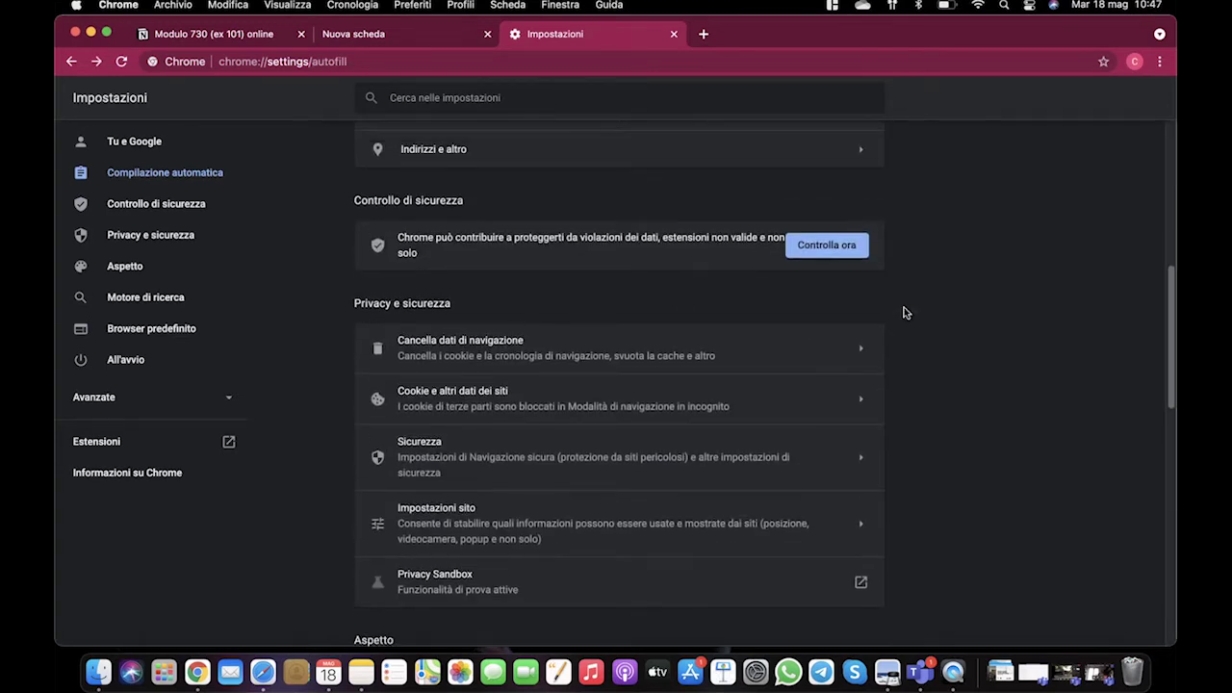
{"action": "scroll", "coordinate": [910, 306], "scroll_direction": "up", "scroll_amount": 3}
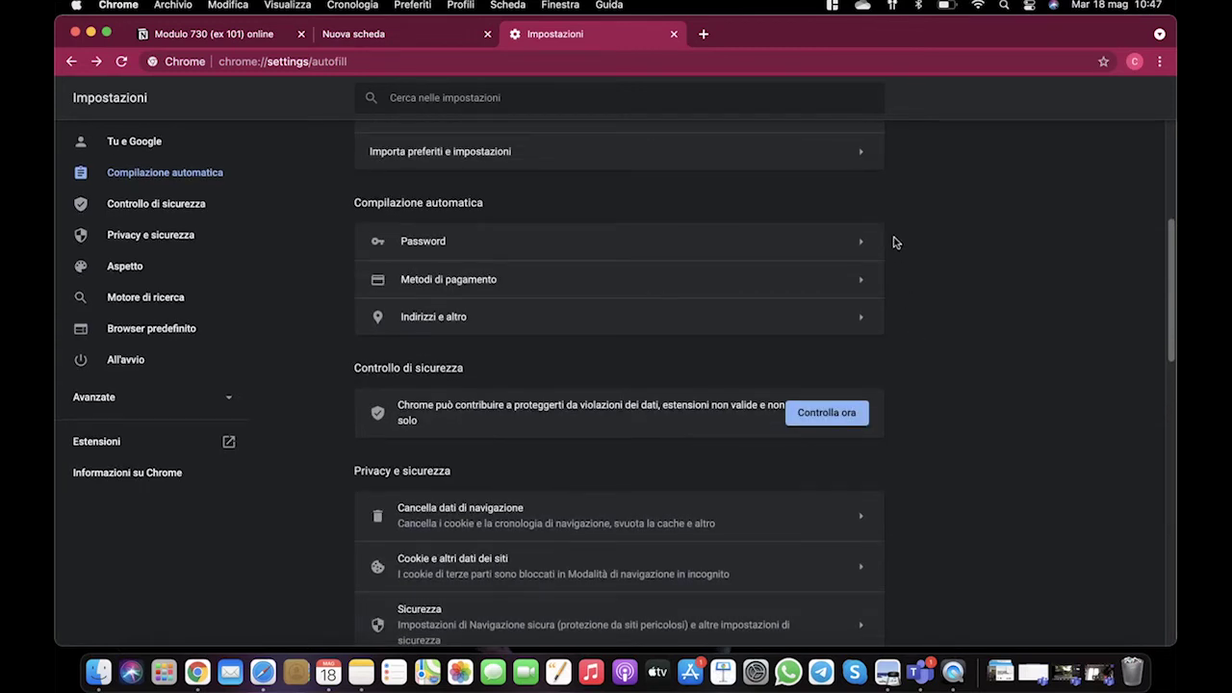
{"action": "scroll", "coordinate": [869, 275], "scroll_direction": "up", "scroll_amount": 1}
{"action": "scroll", "coordinate": [842, 278], "scroll_direction": "up", "scroll_amount": 2}
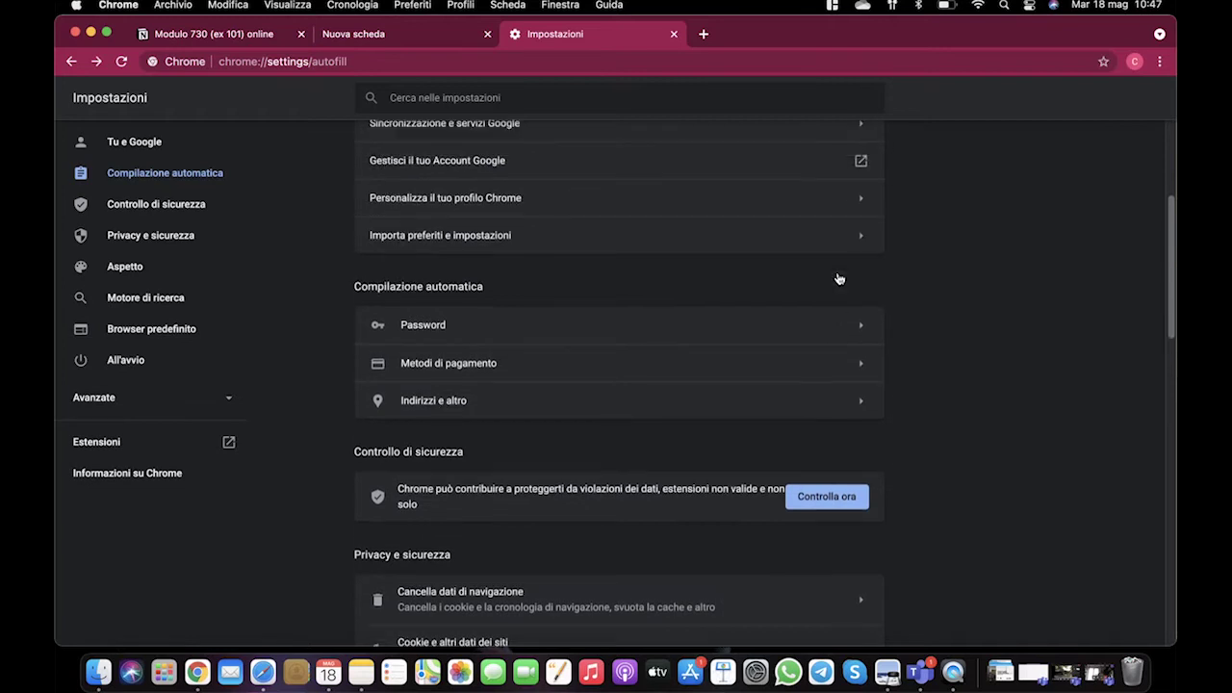
{"action": "scroll", "coordinate": [843, 285], "scroll_direction": "down", "scroll_amount": 1}
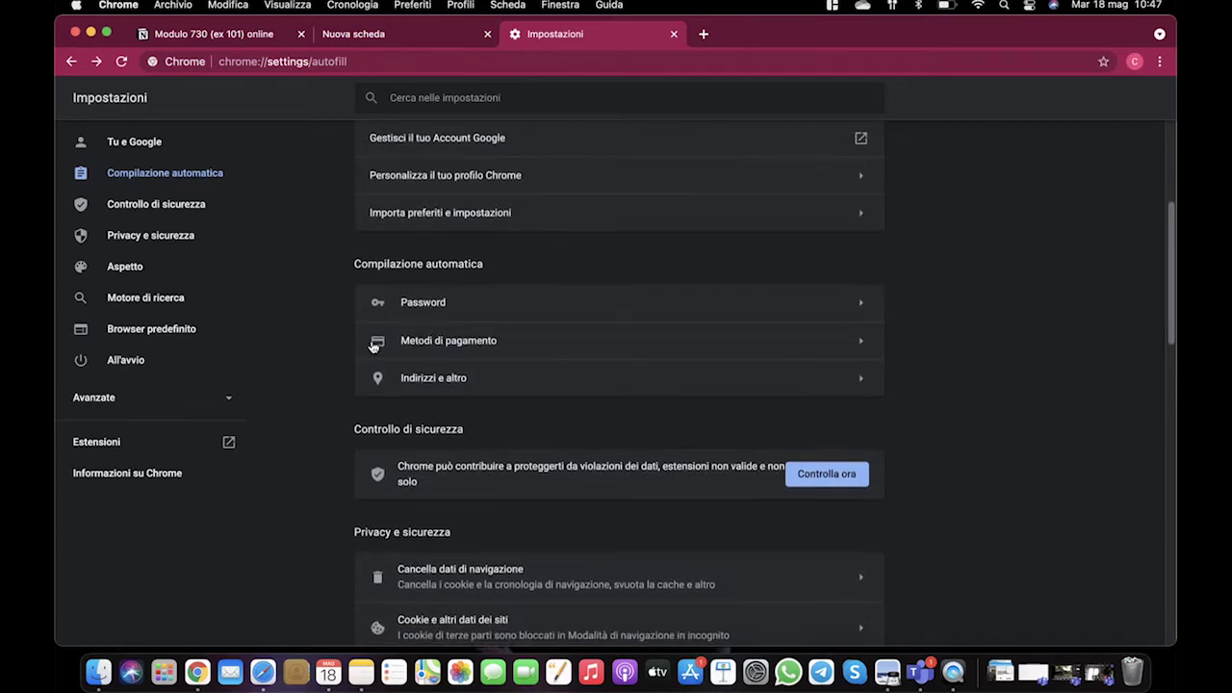
{"action": "scroll", "coordinate": [349, 310], "scroll_direction": "down", "scroll_amount": 1}
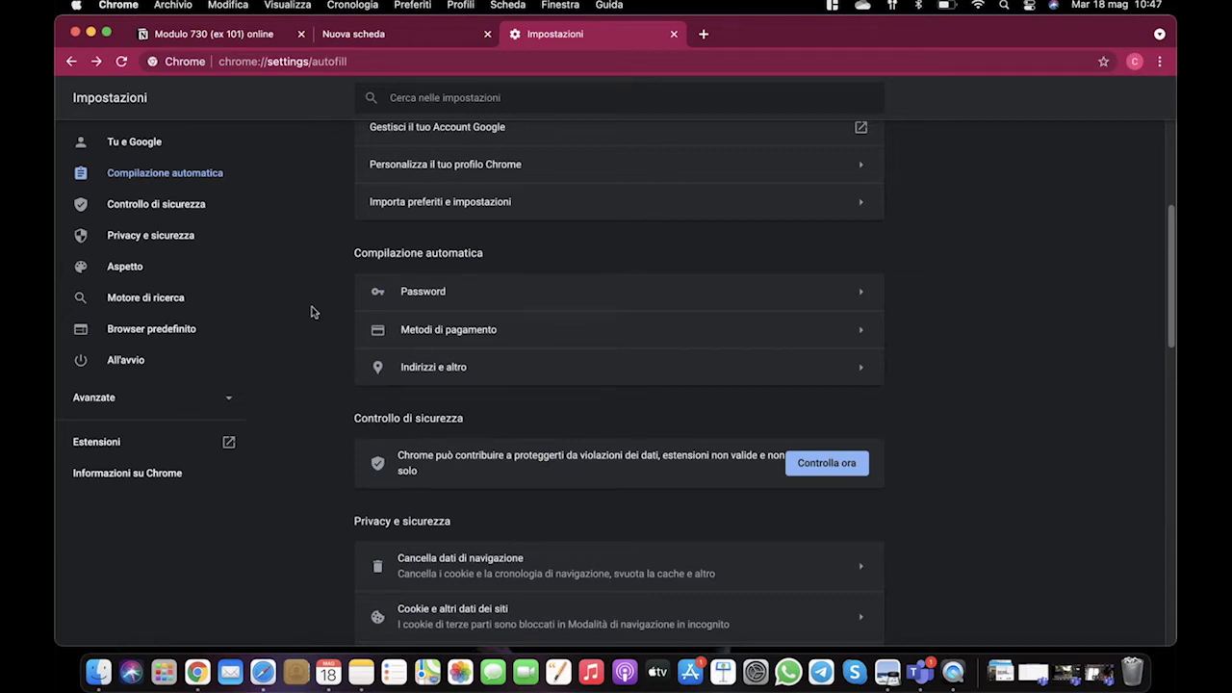
{"action": "scroll", "coordinate": [325, 314], "scroll_direction": "down", "scroll_amount": 3}
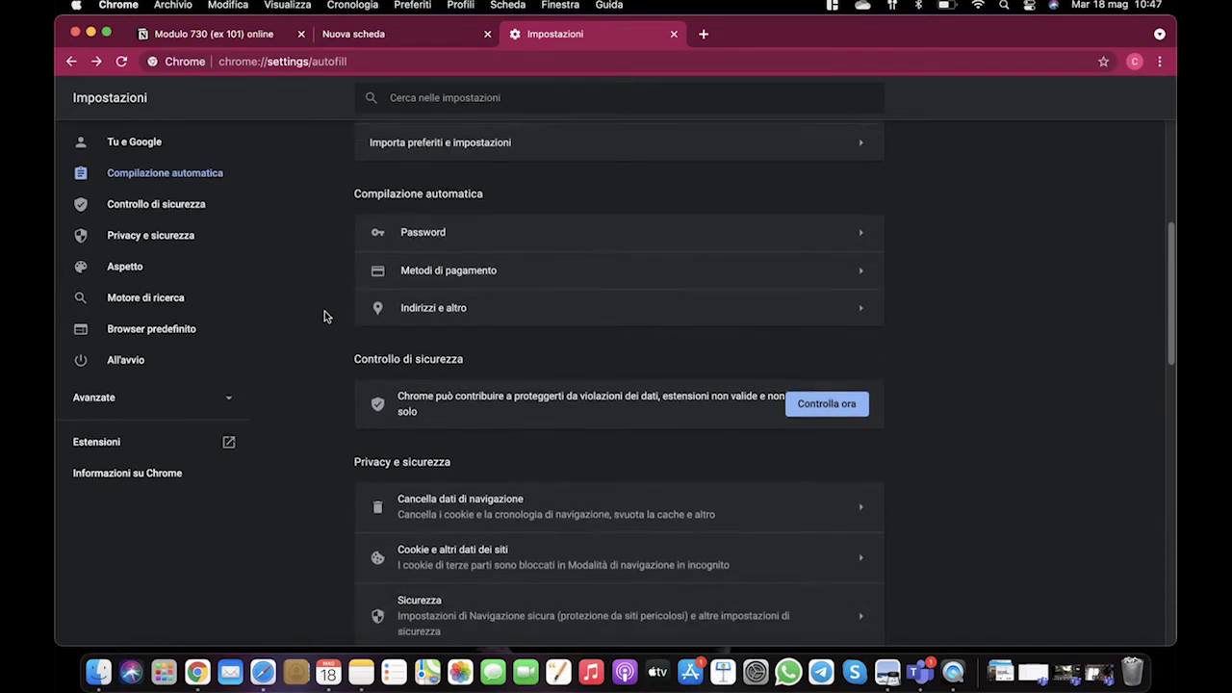
{"action": "scroll", "coordinate": [325, 316], "scroll_direction": "down", "scroll_amount": 5}
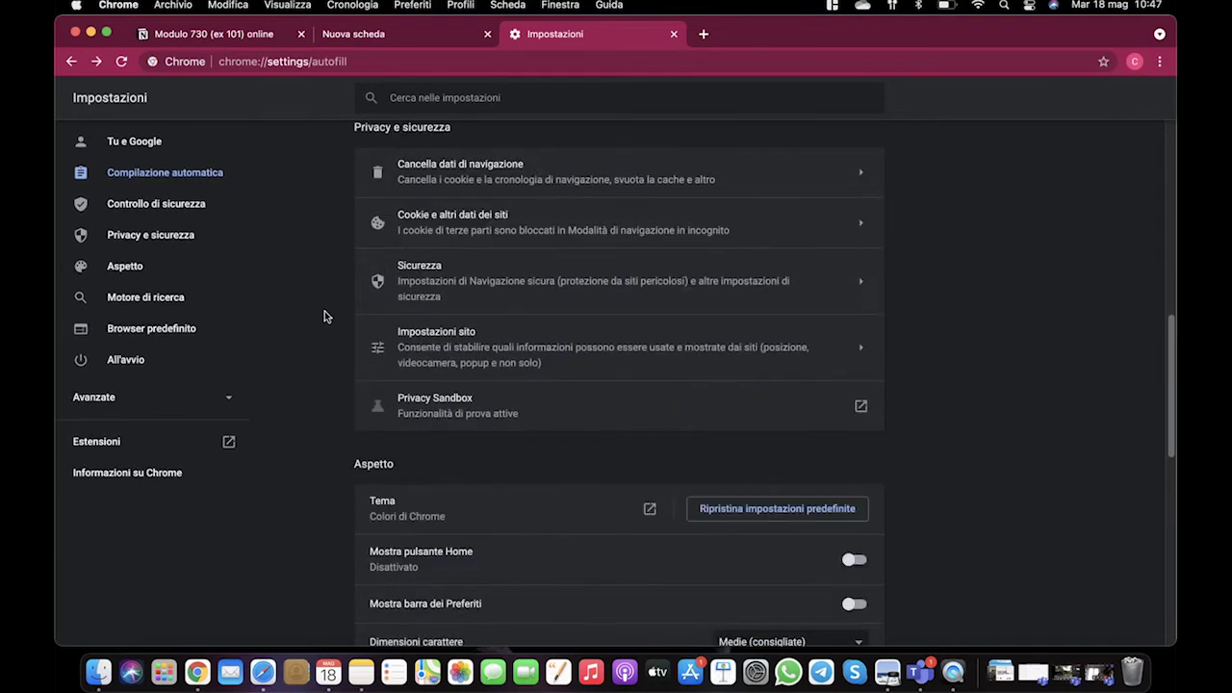
{"action": "scroll", "coordinate": [324, 316], "scroll_direction": "down", "scroll_amount": 3}
{"action": "scroll", "coordinate": [324, 315], "scroll_direction": "down", "scroll_amount": 8}
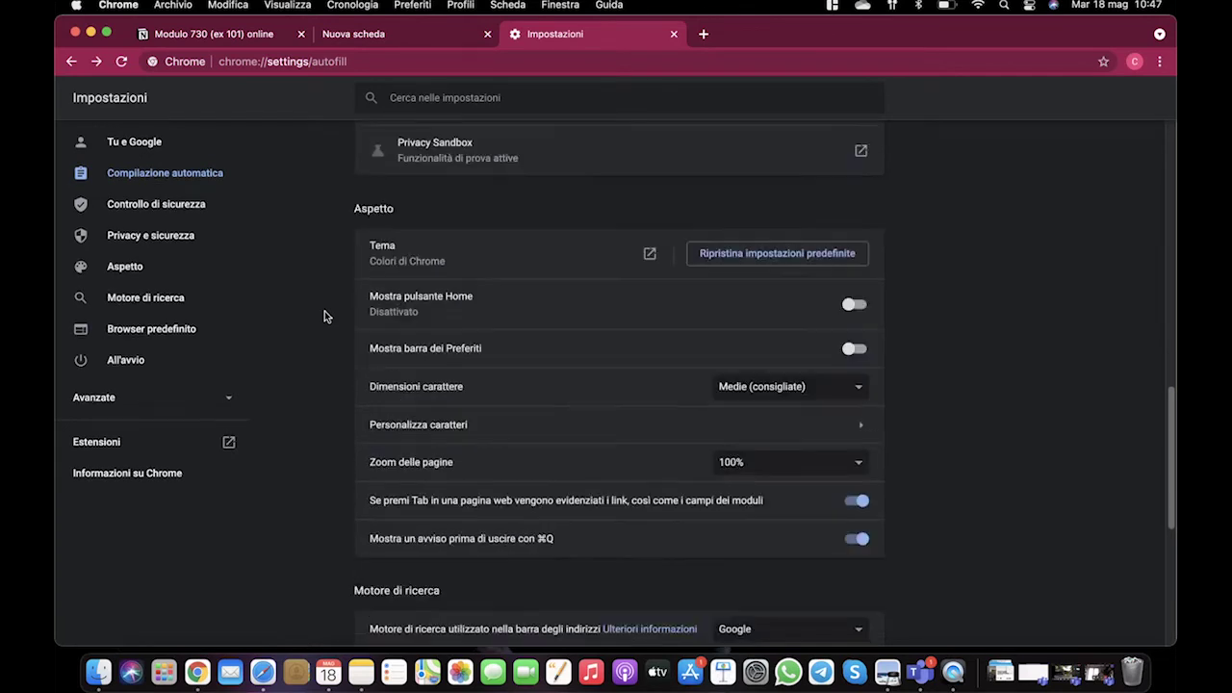
{"action": "scroll", "coordinate": [324, 316], "scroll_direction": "up", "scroll_amount": 15}
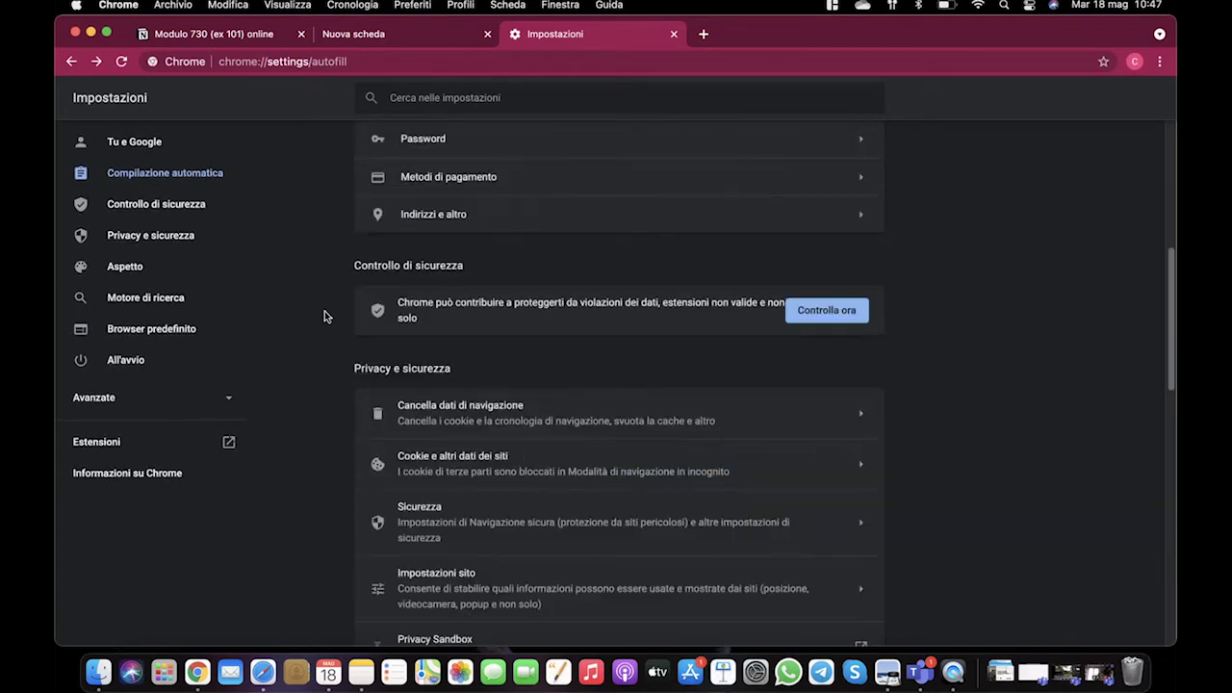
{"action": "scroll", "coordinate": [324, 316], "scroll_direction": "up", "scroll_amount": 2}
{"action": "scroll", "coordinate": [325, 316], "scroll_direction": "down", "scroll_amount": 1}
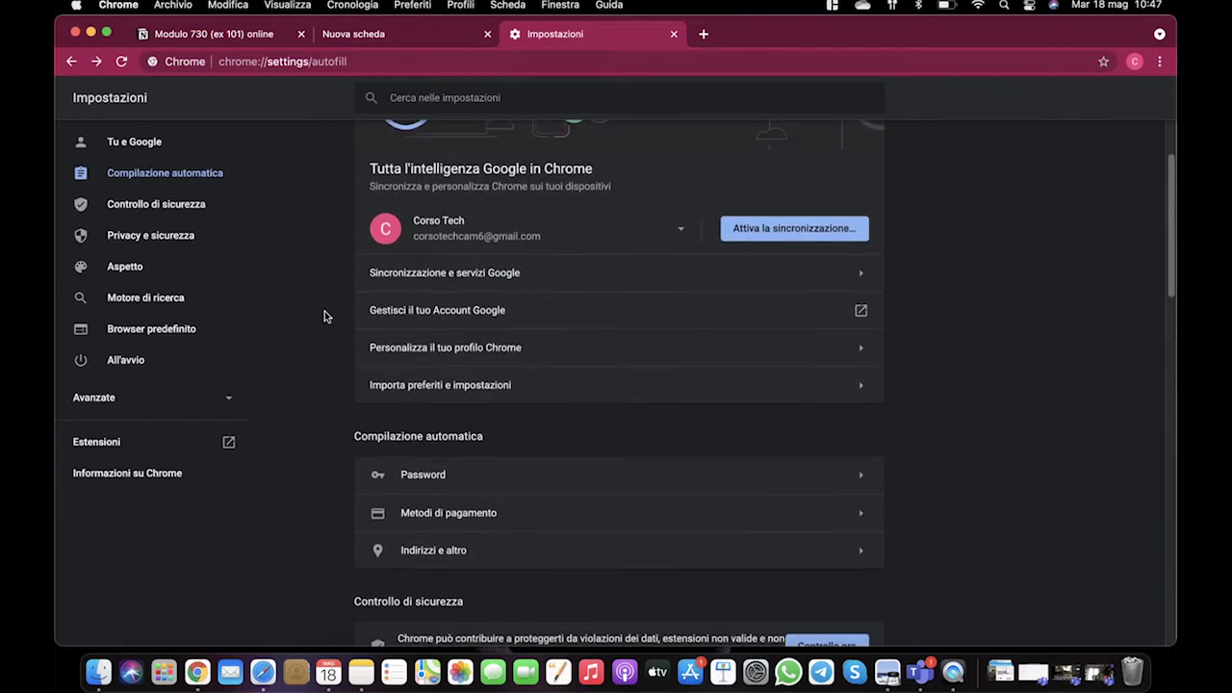
{"action": "scroll", "coordinate": [324, 311], "scroll_direction": "down", "scroll_amount": 5}
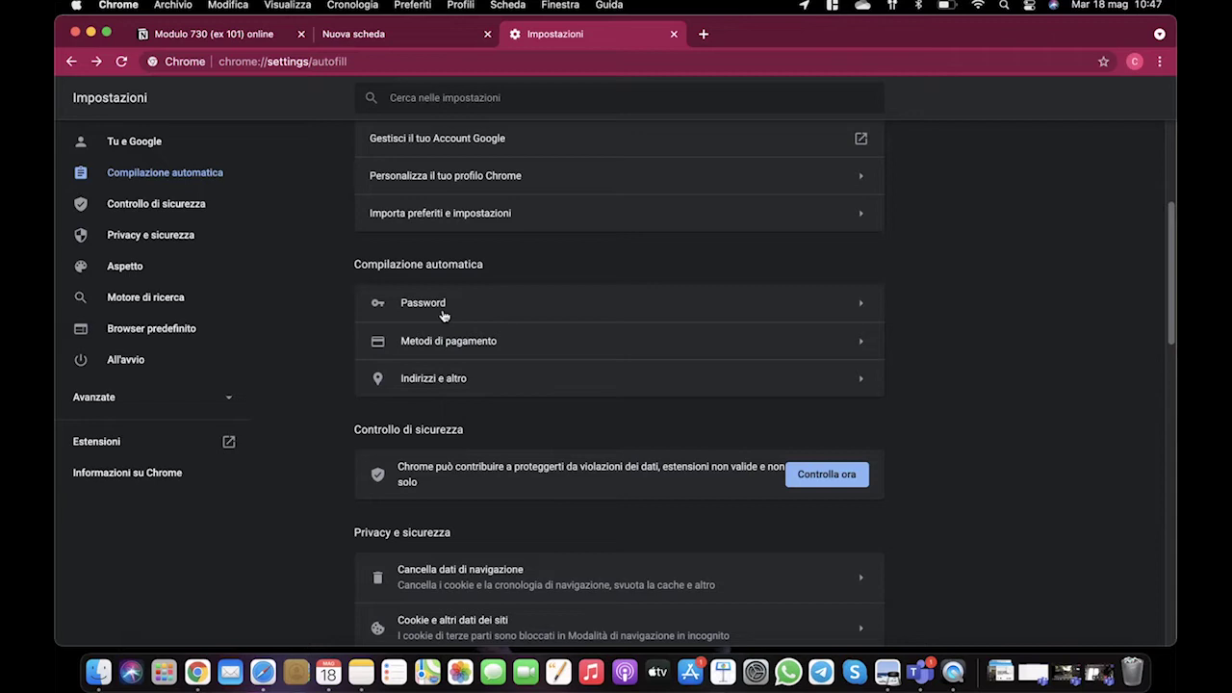
- Open Password and run Controlla password, which finds no saved passwords to check
{"action": "left_click", "coordinate": [444, 315]}
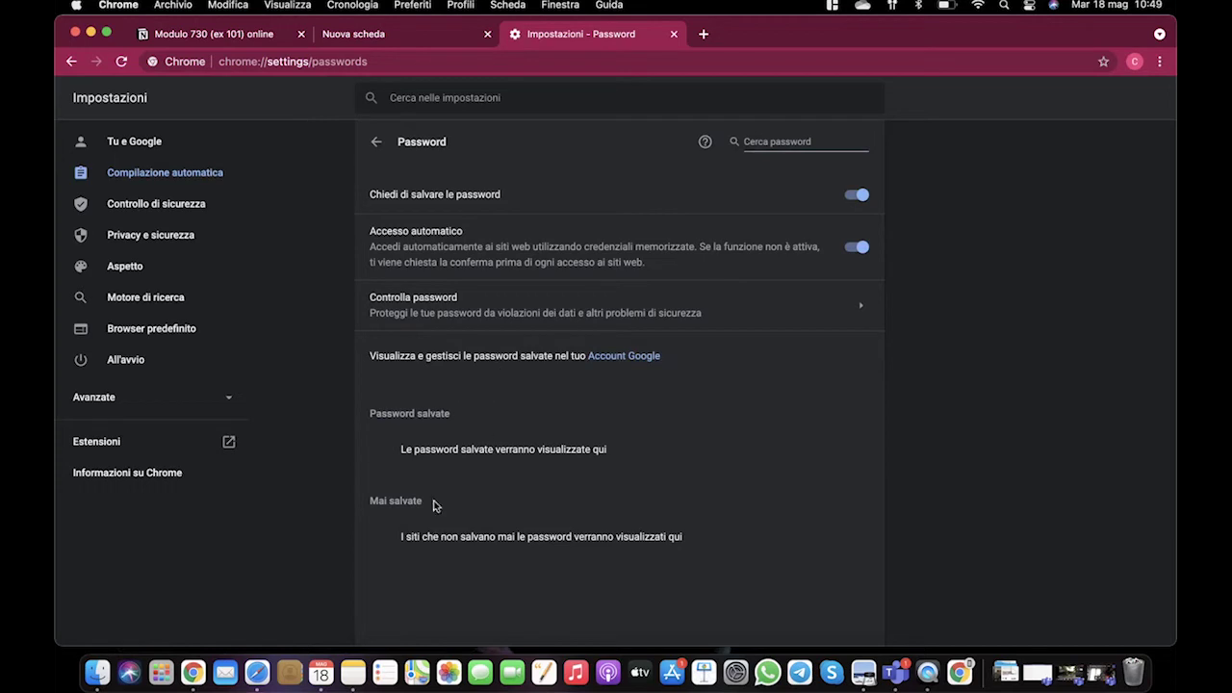
{"action": "left_click", "coordinate": [403, 308]}
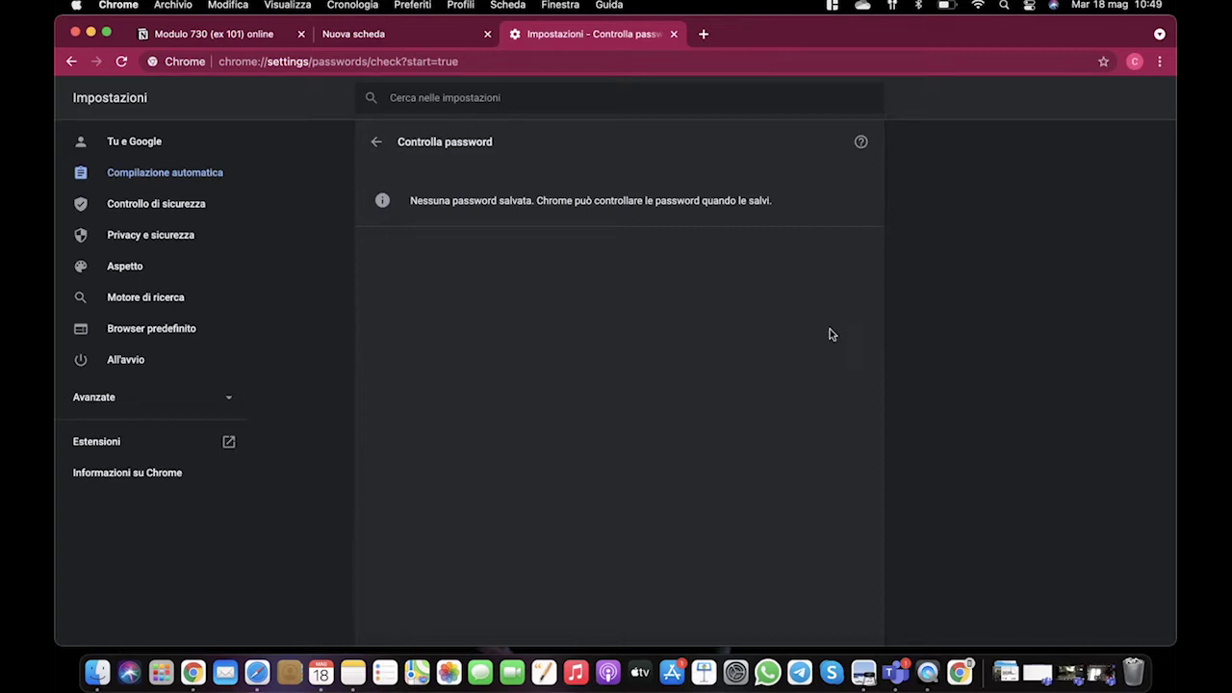
- Revisit the empty Controlla password page twice, then open a new Google tab
{"action": "left_click", "coordinate": [375, 144]}
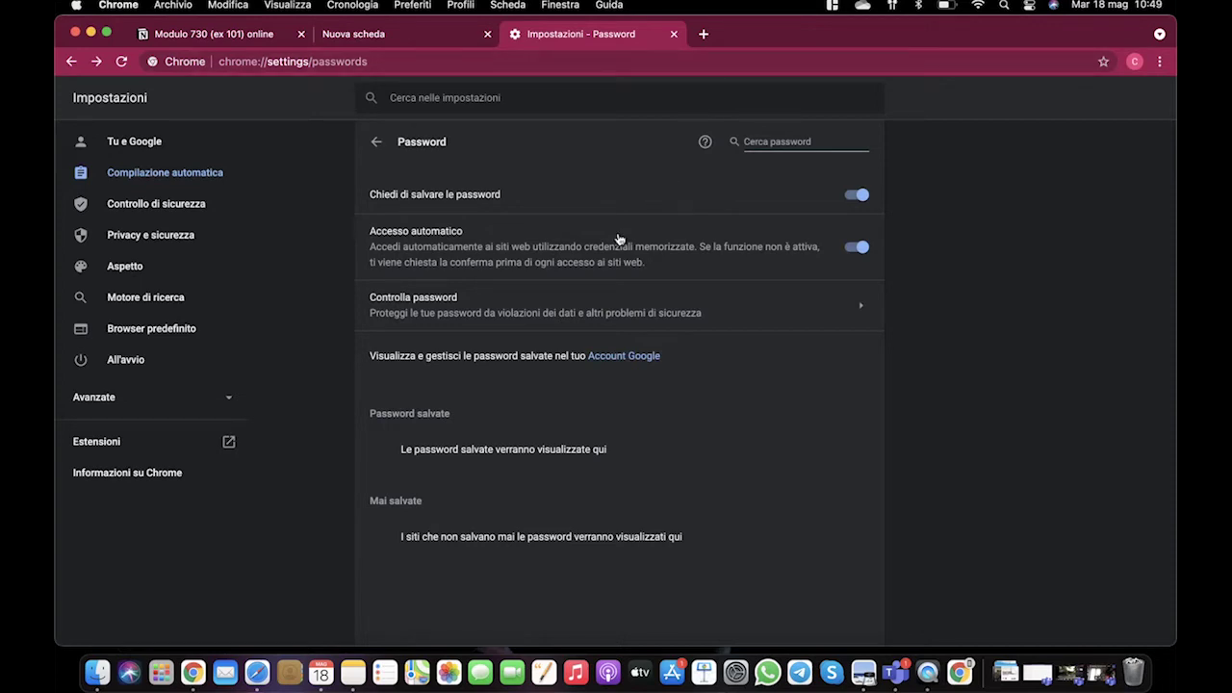
{"action": "left_click", "coordinate": [465, 317]}
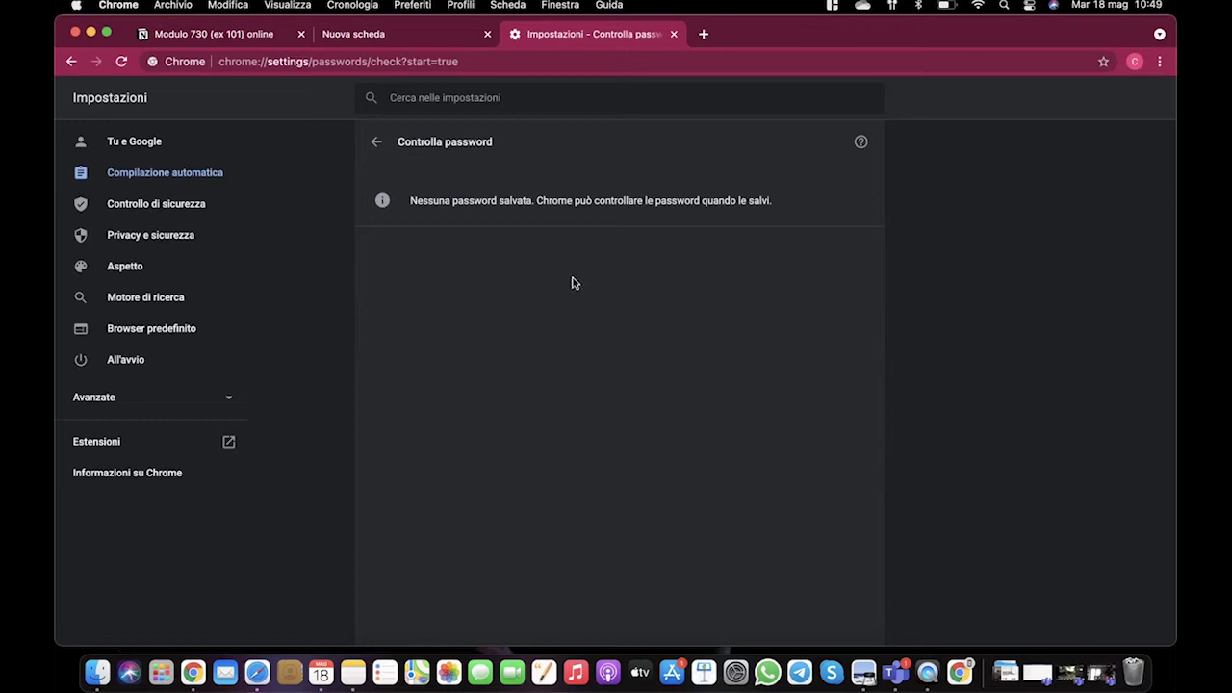
{"action": "left_click", "coordinate": [378, 144]}
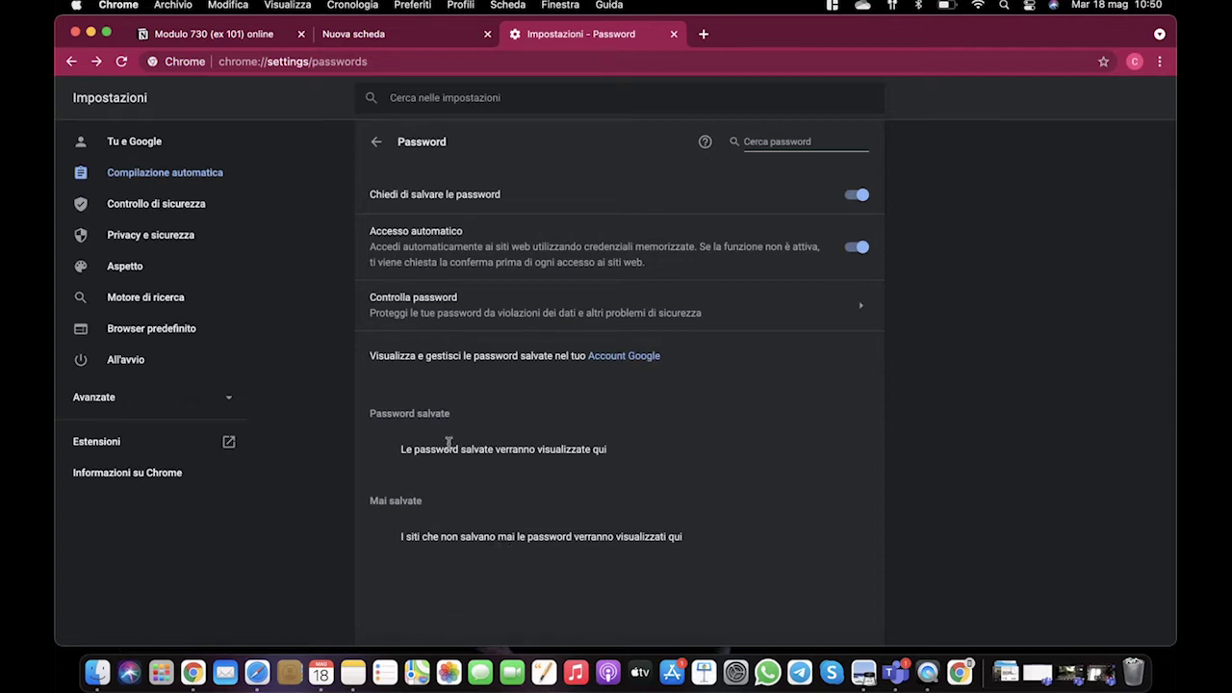
{"action": "left_click", "coordinate": [435, 309]}
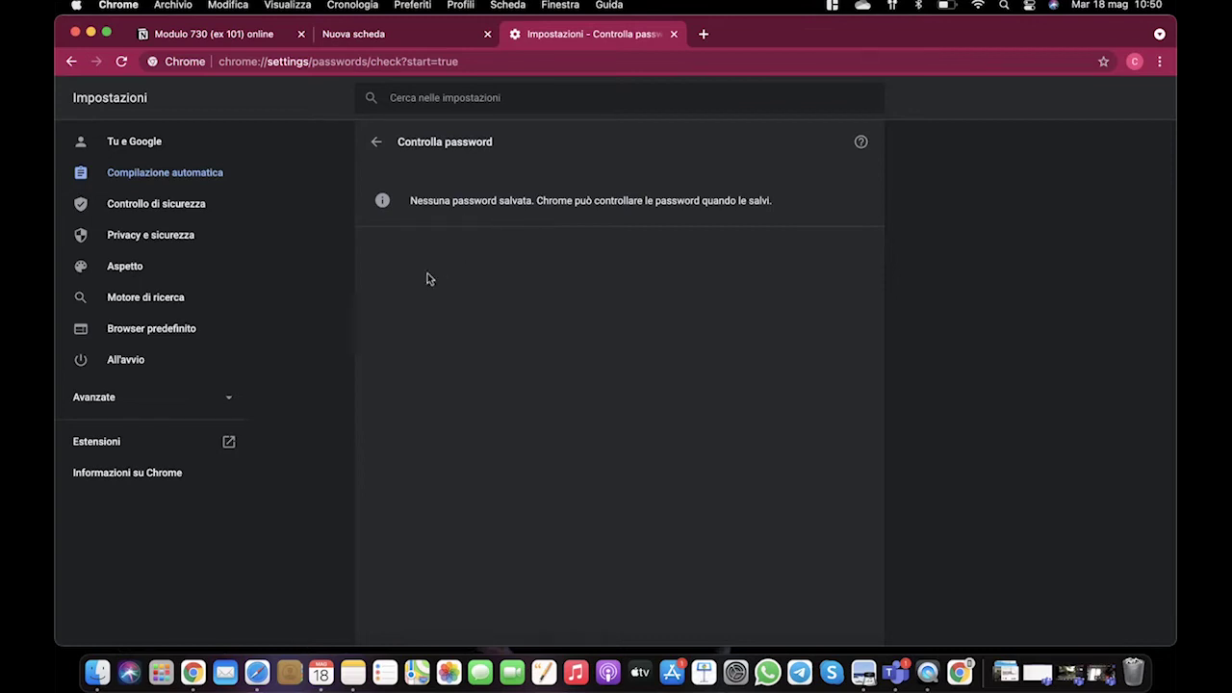
{"action": "left_click", "coordinate": [703, 34]}
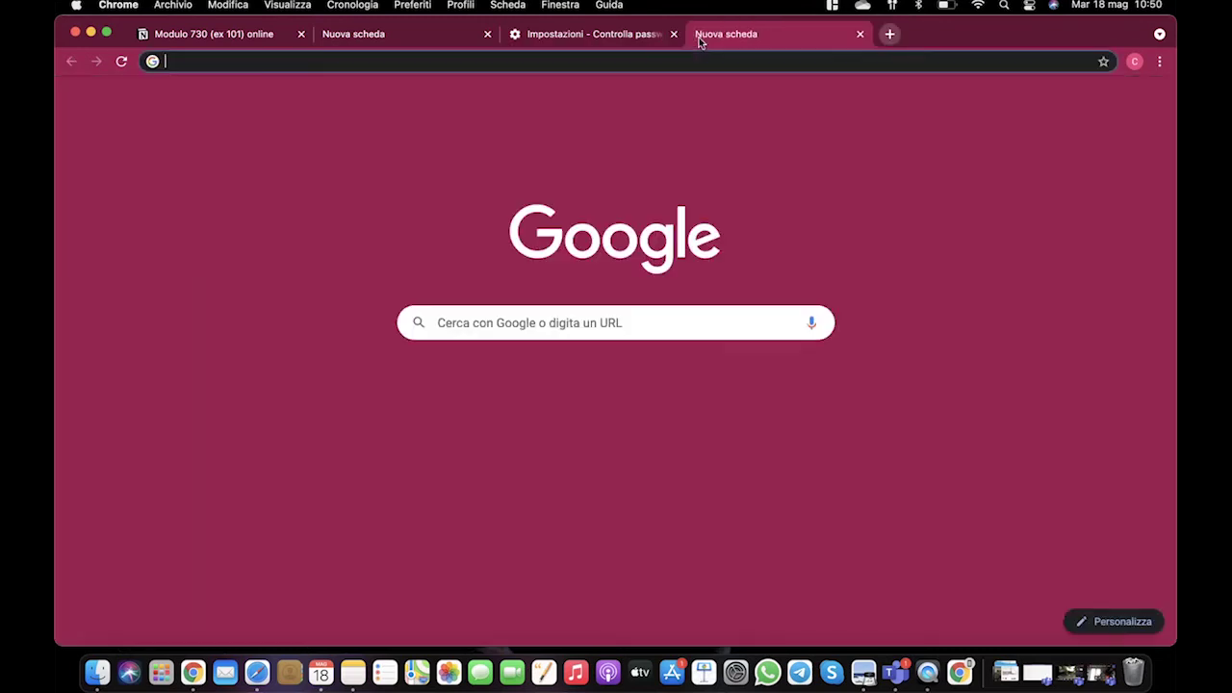
- Search Google for 'firefox monitor' and open the Firefox Monitor website
{"action": "type", "text": "firefox moni"}
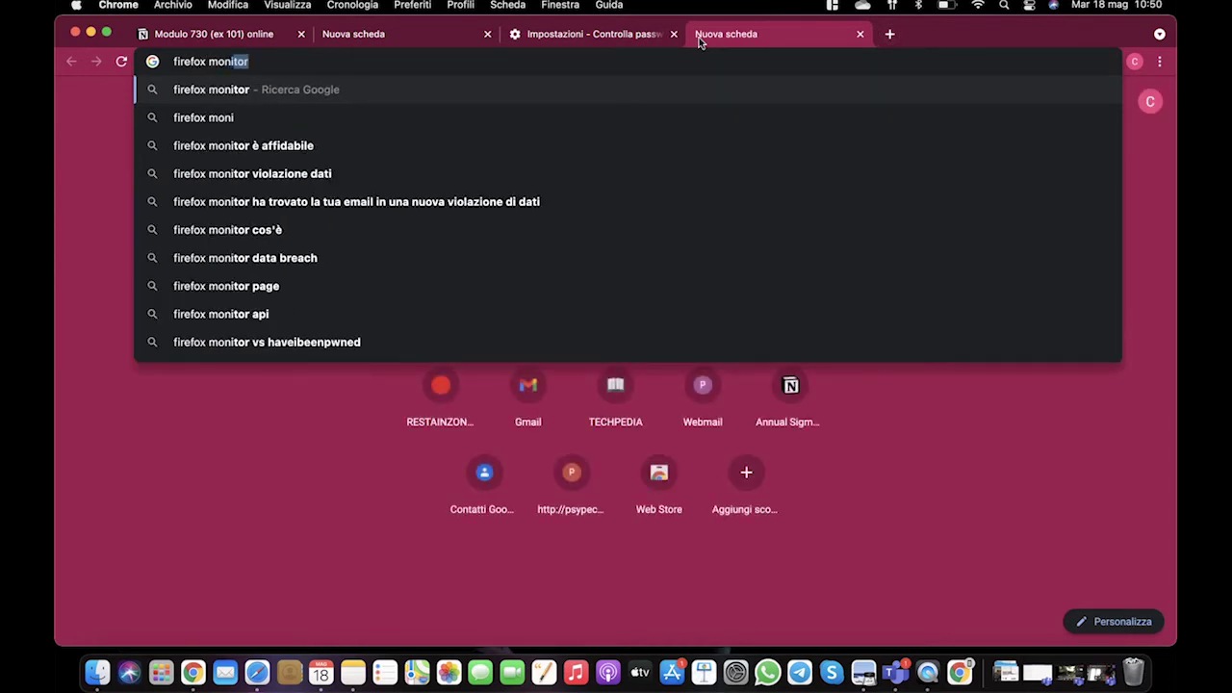
{"action": "type", "text": "tor"}
{"action": "key", "text": "Return"}
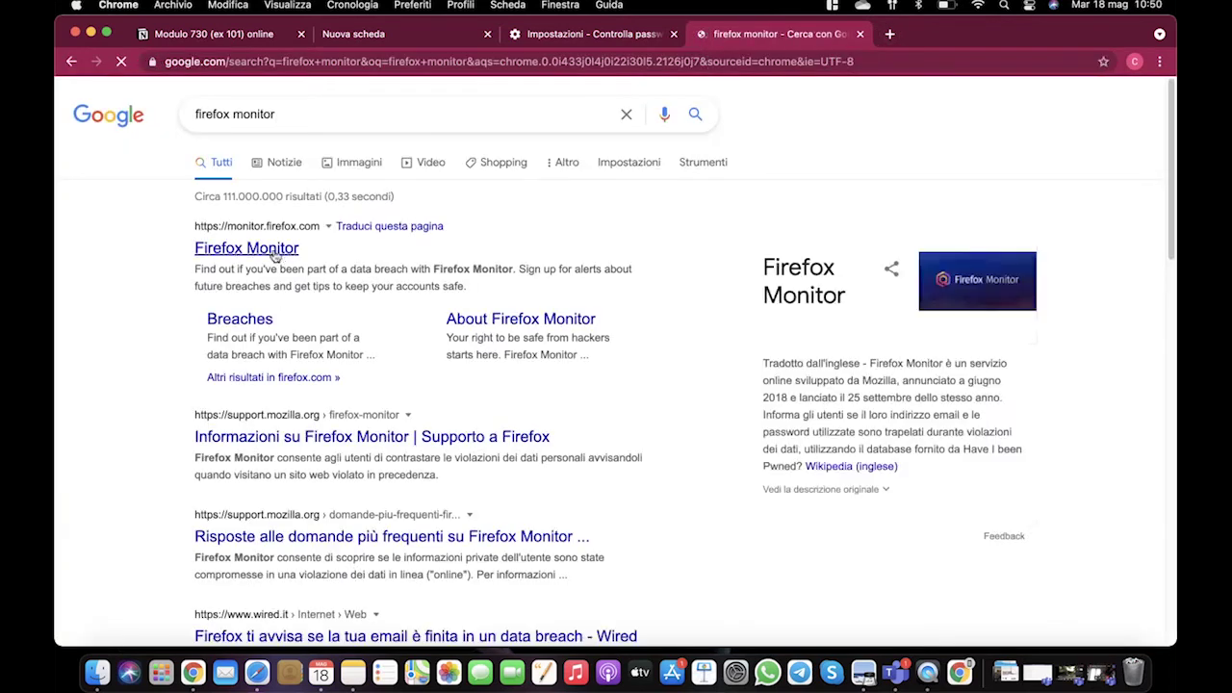
{"action": "left_click", "coordinate": [274, 250]}
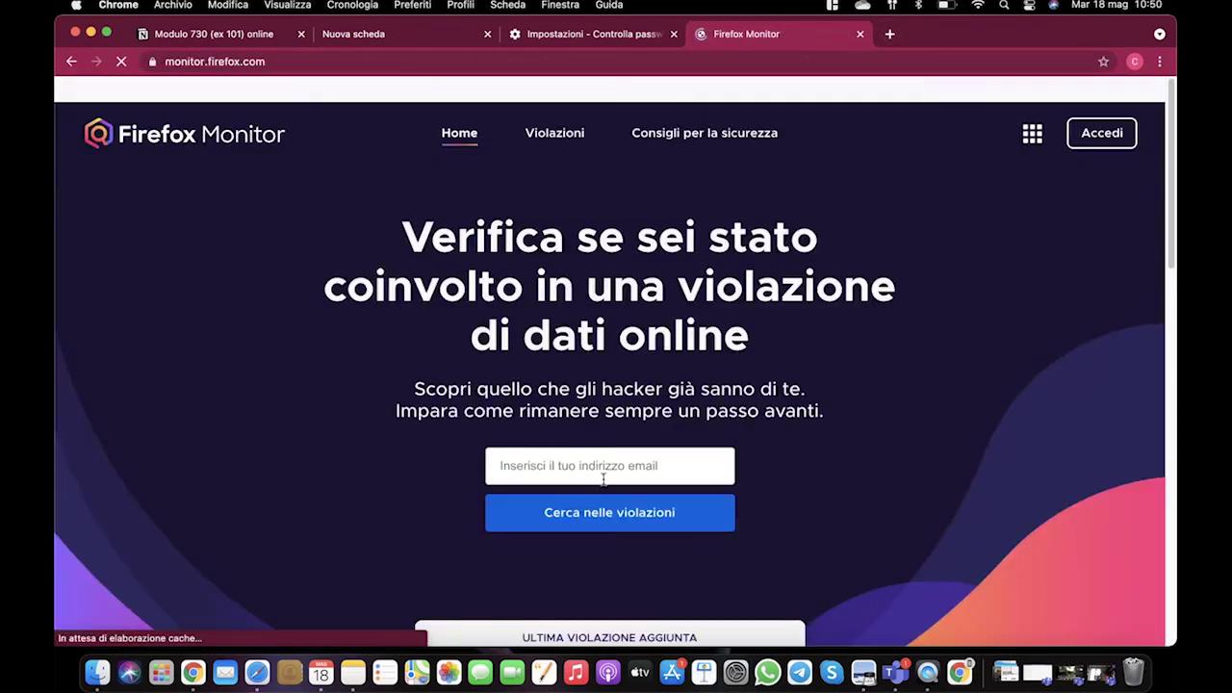
- Scan the email address, showing Wattpad, Canva and Dubsmash breaches, then return to Controlla password
{"action": "left_click", "coordinate": [605, 465]}
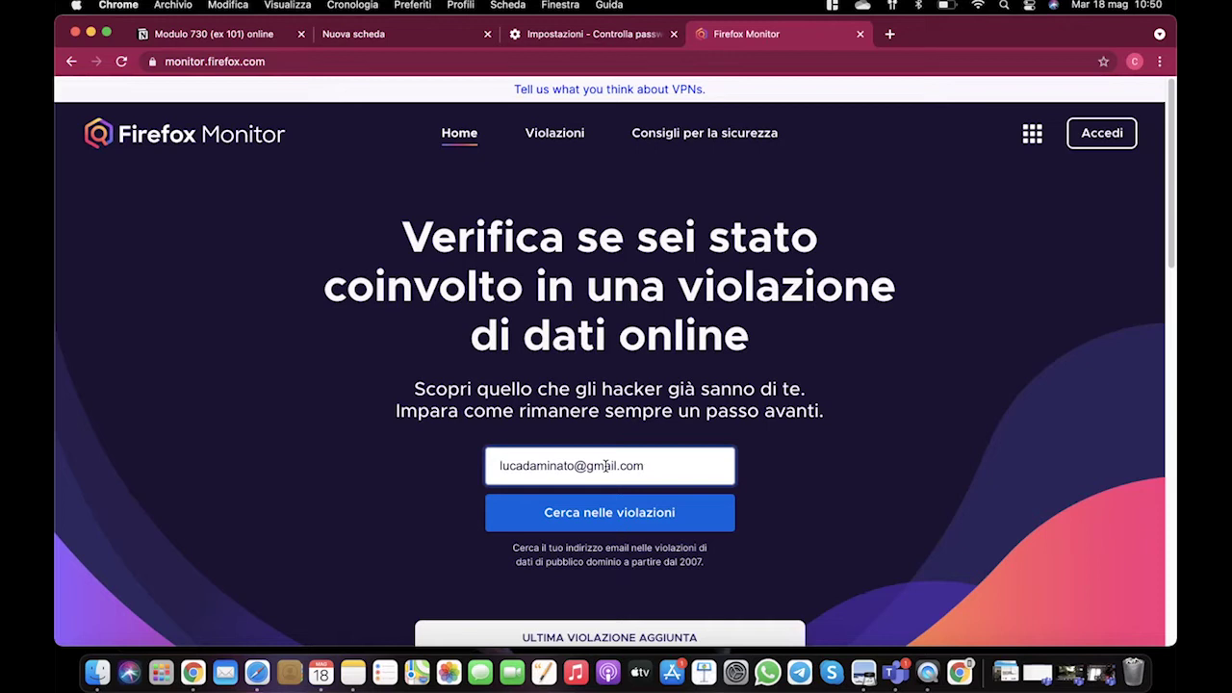
{"action": "key", "text": "Return"}
{"action": "scroll", "coordinate": [610, 398], "scroll_direction": "down", "scroll_amount": 3}
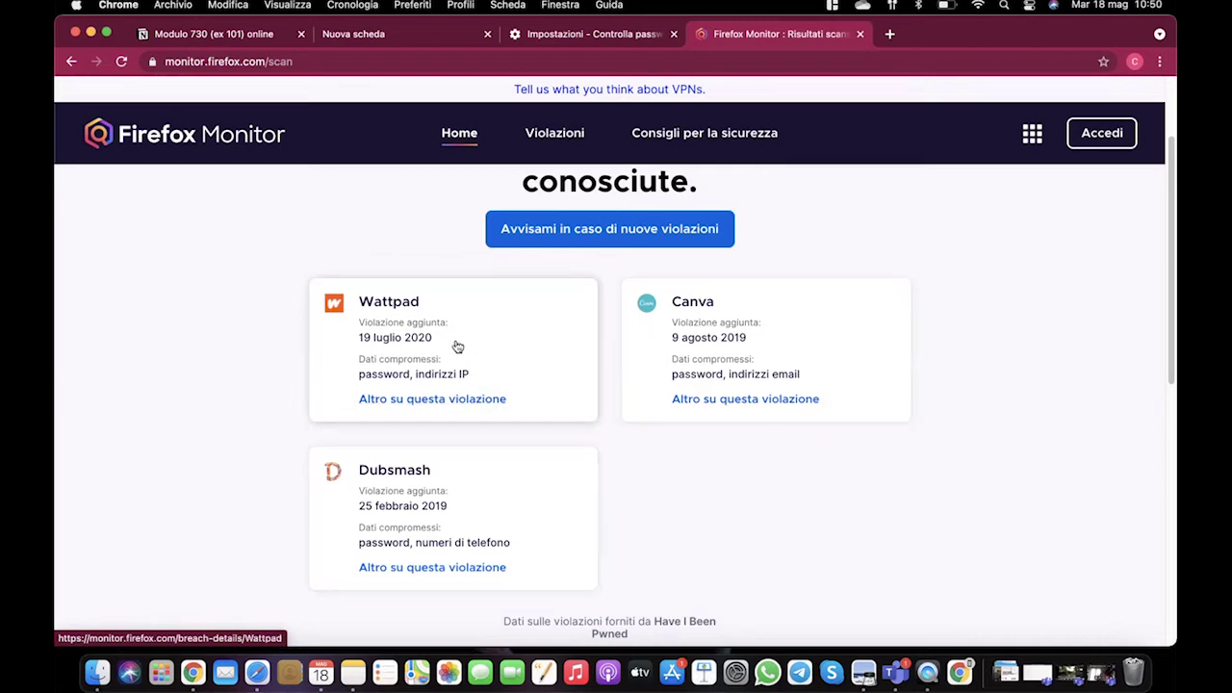
{"action": "scroll", "coordinate": [522, 289], "scroll_direction": "down", "scroll_amount": 1}
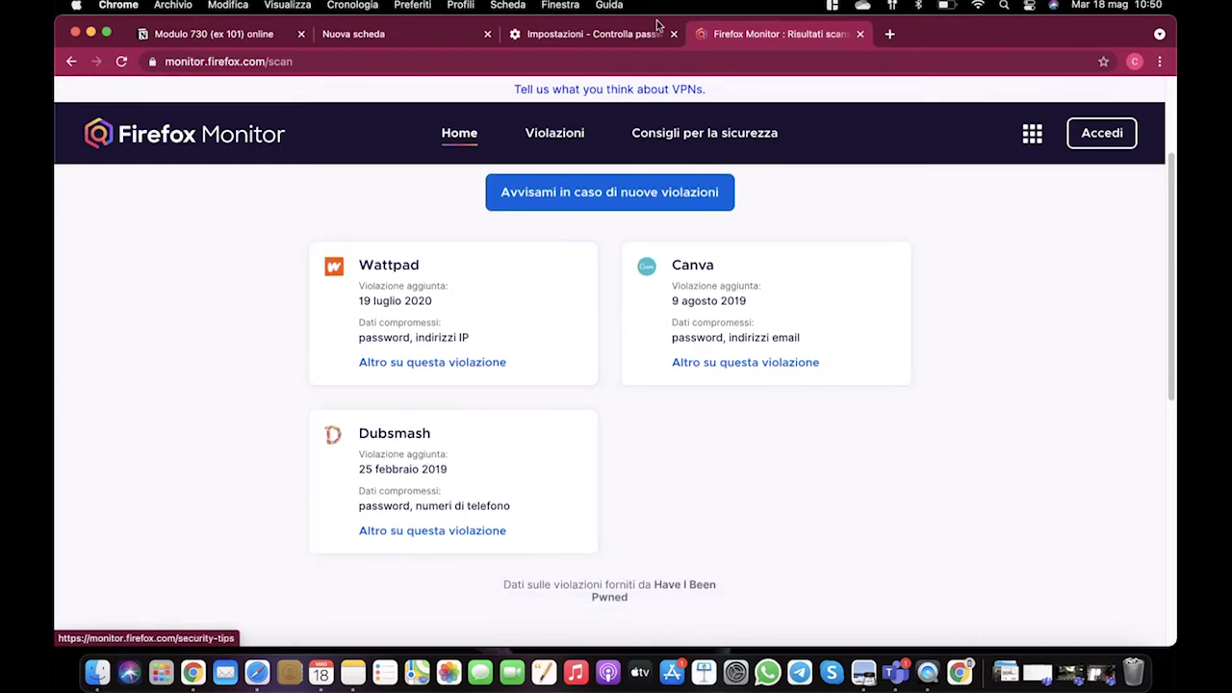
{"action": "left_click", "coordinate": [592, 33]}
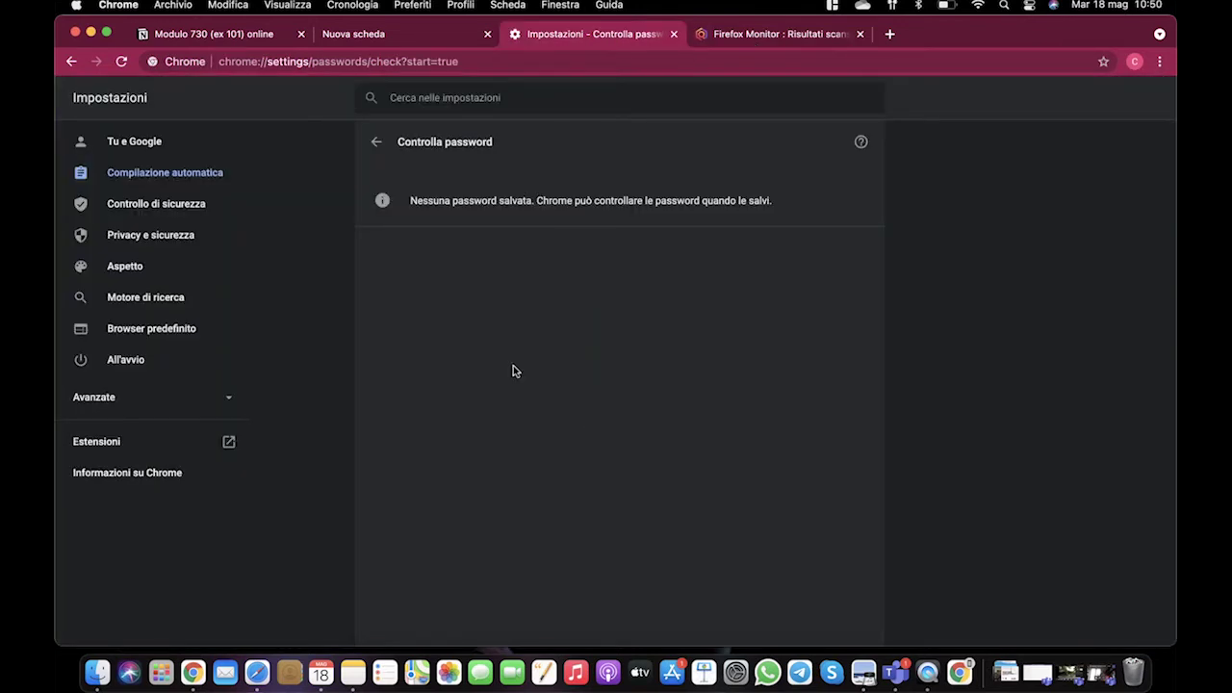
- Glance at the breach results again, then close the Firefox Monitor tab
{"action": "left_click", "coordinate": [726, 36]}
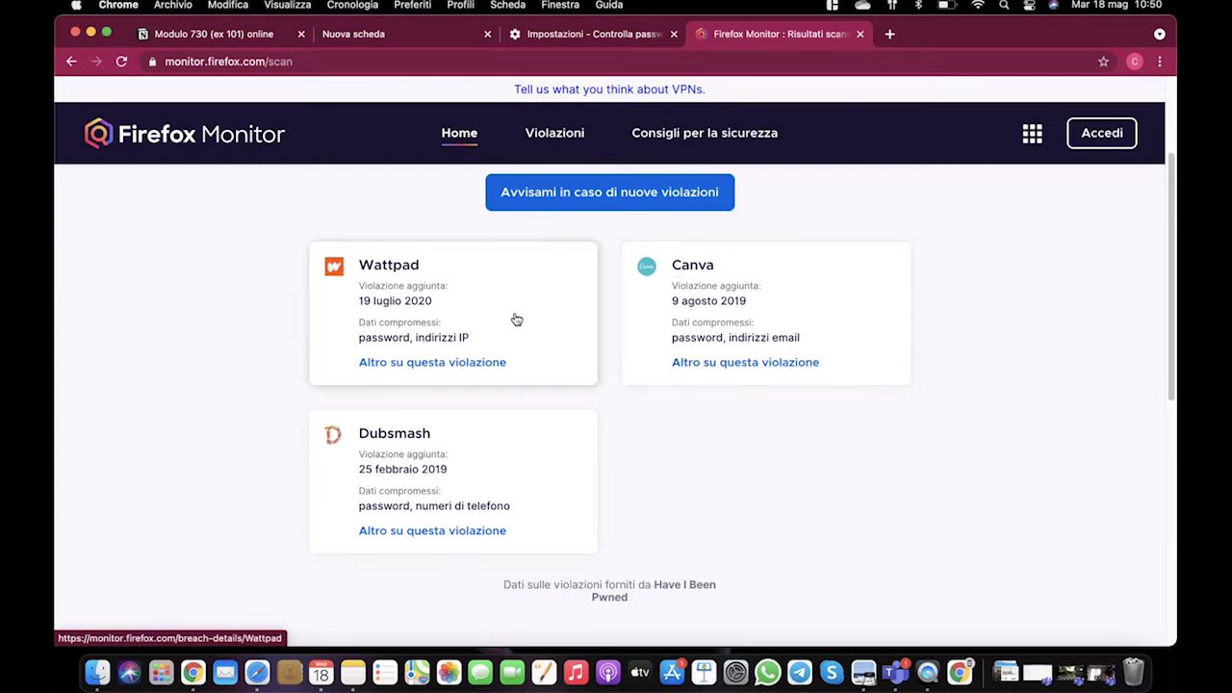
{"action": "left_click", "coordinate": [586, 36]}
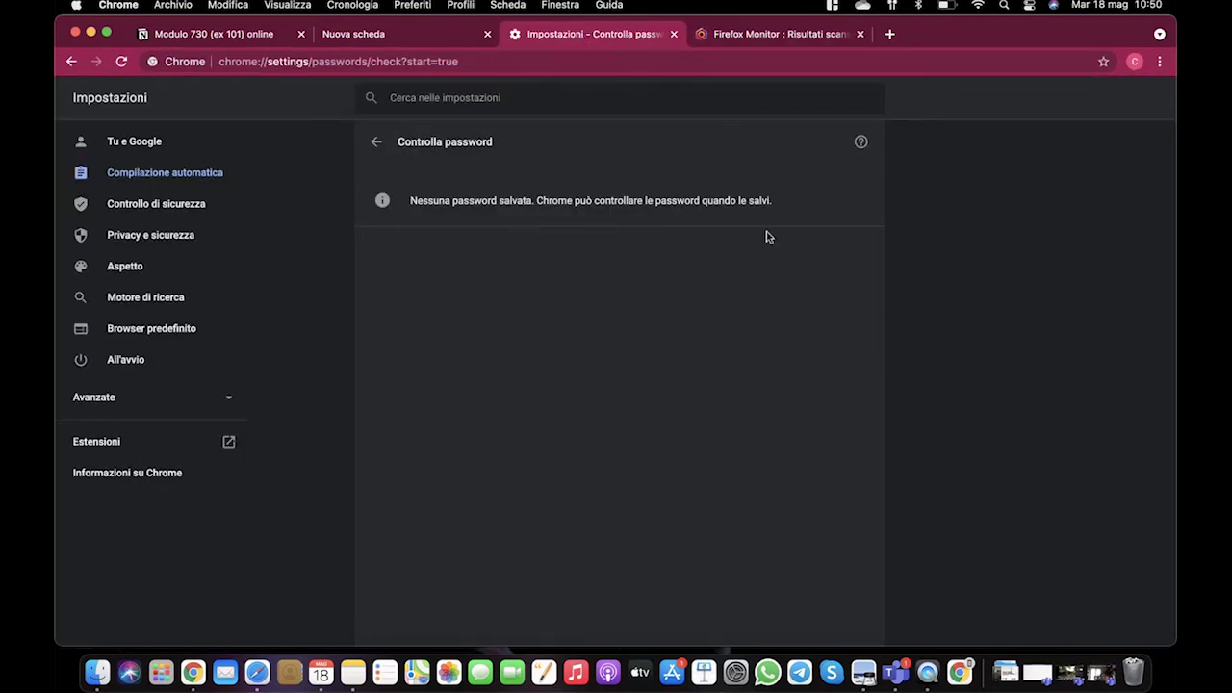
{"action": "left_click", "coordinate": [860, 33]}
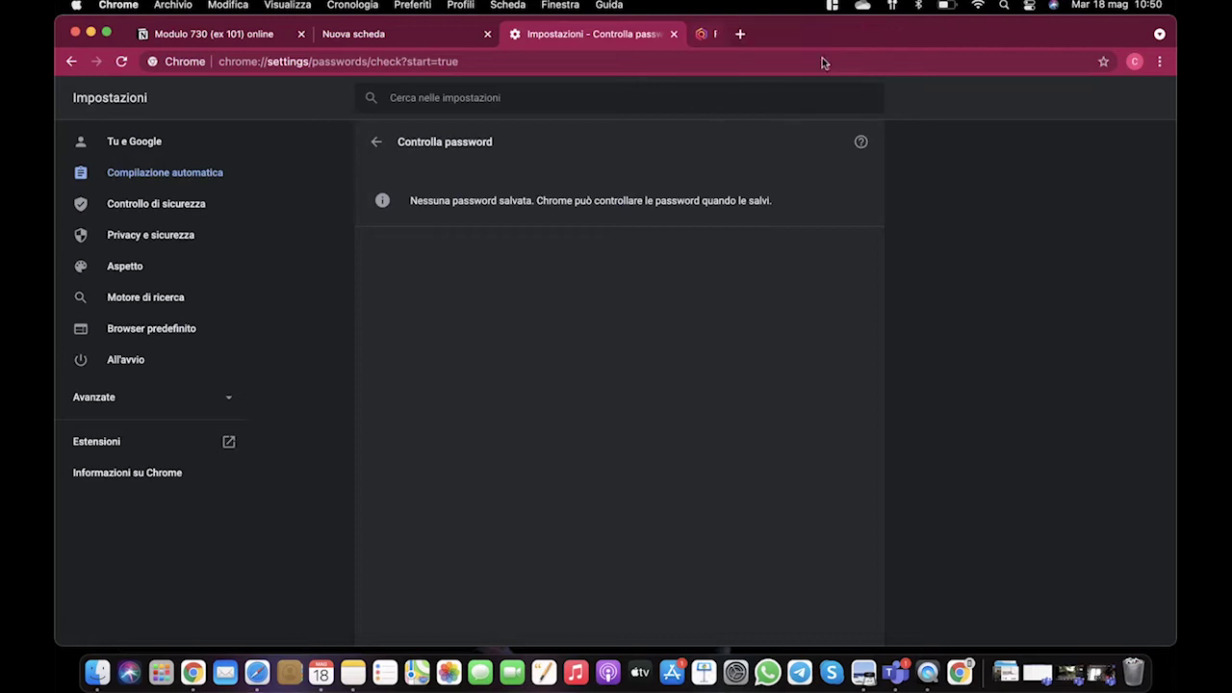
- Navigate back to the Autofill overview, then close the Impostazioni and Nuova scheda tabs
{"action": "left_click", "coordinate": [377, 142]}
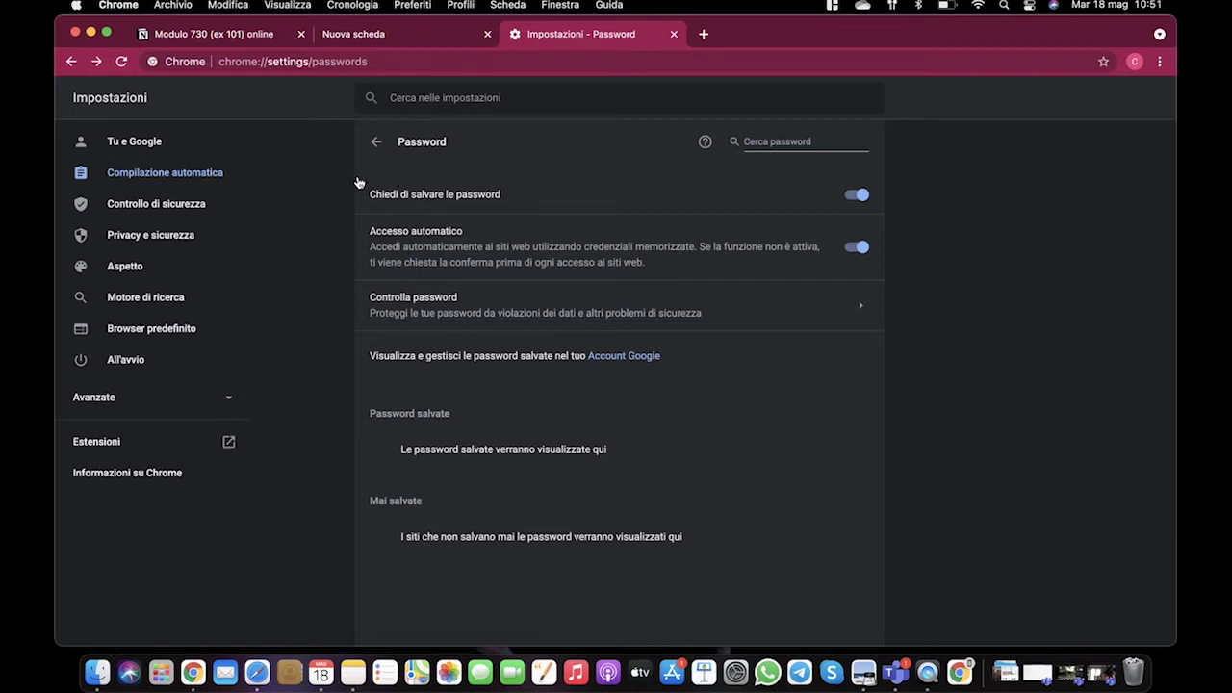
{"action": "left_click", "coordinate": [376, 142]}
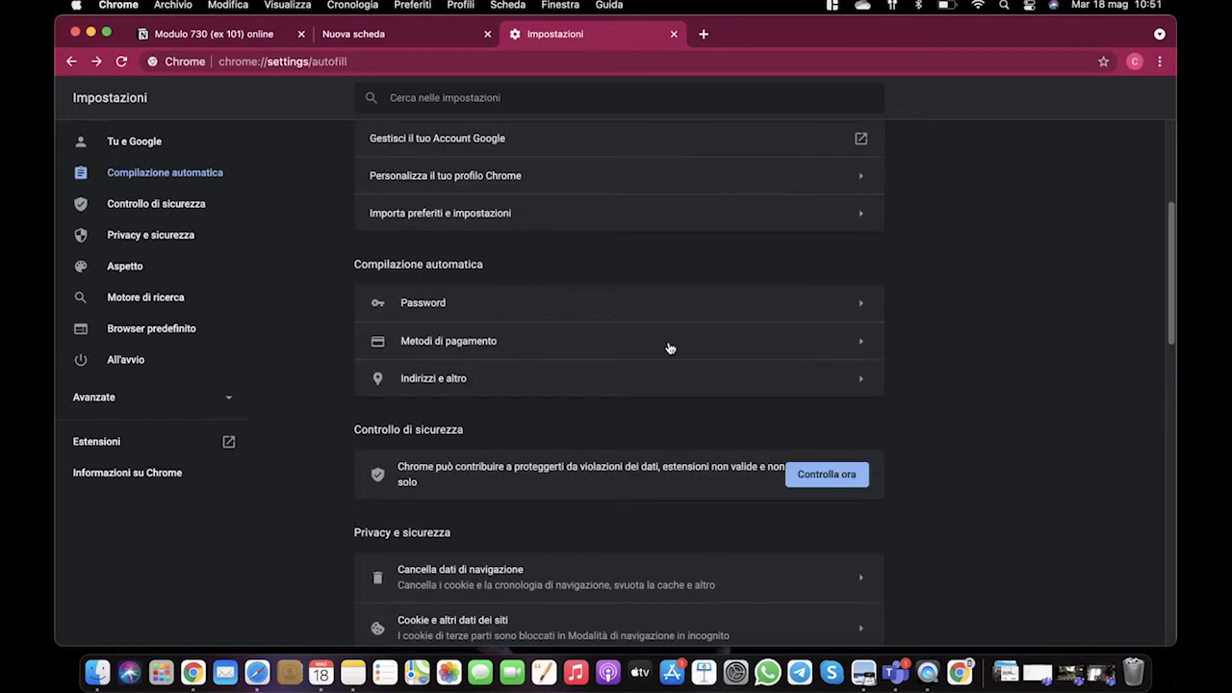
{"action": "scroll", "coordinate": [660, 340], "scroll_direction": "down", "scroll_amount": 5}
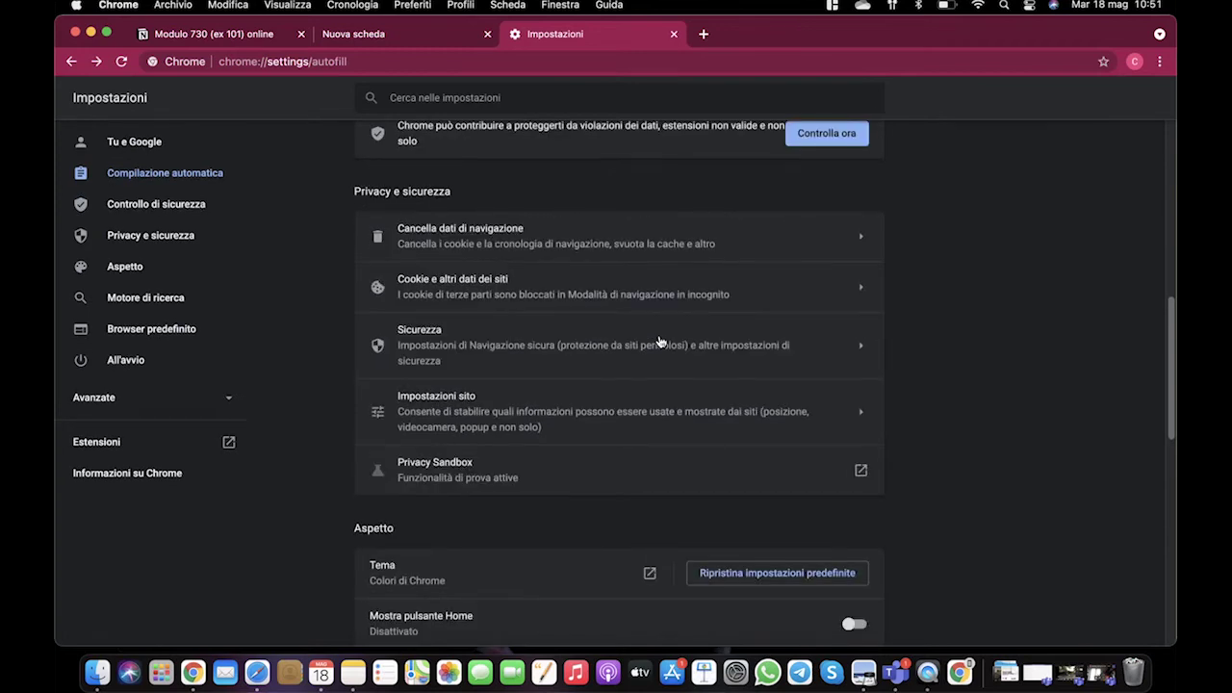
{"action": "scroll", "coordinate": [660, 340], "scroll_direction": "up", "scroll_amount": 10}
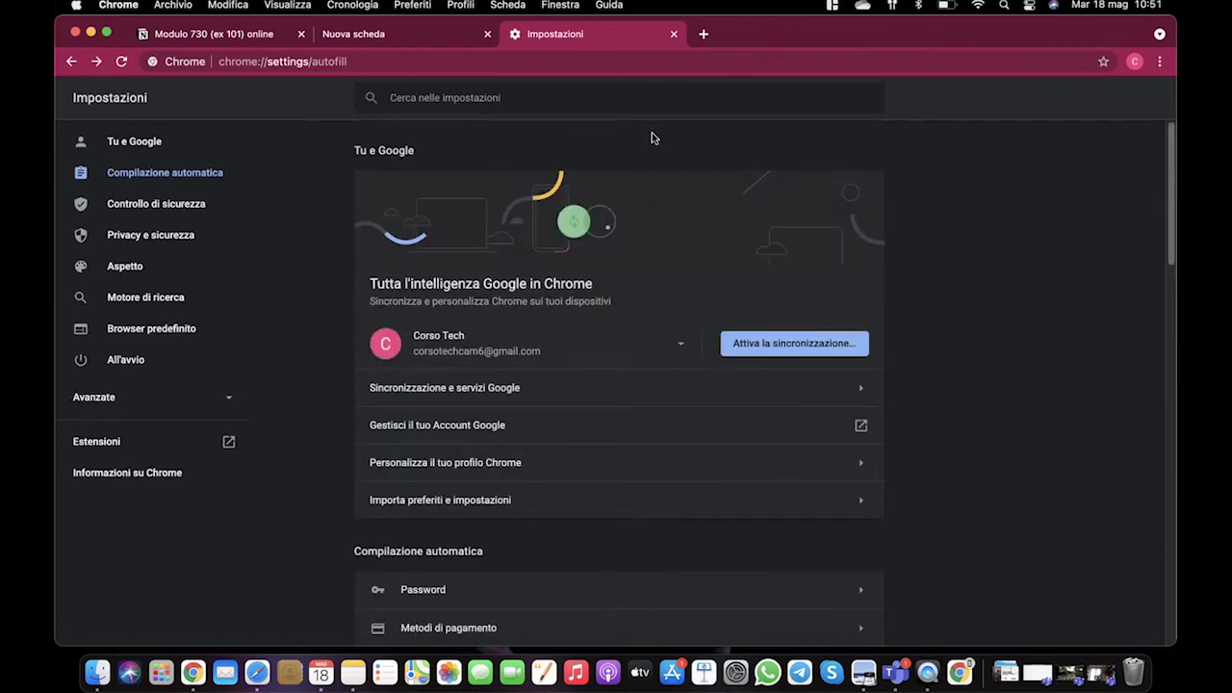
{"action": "left_click", "coordinate": [673, 34]}
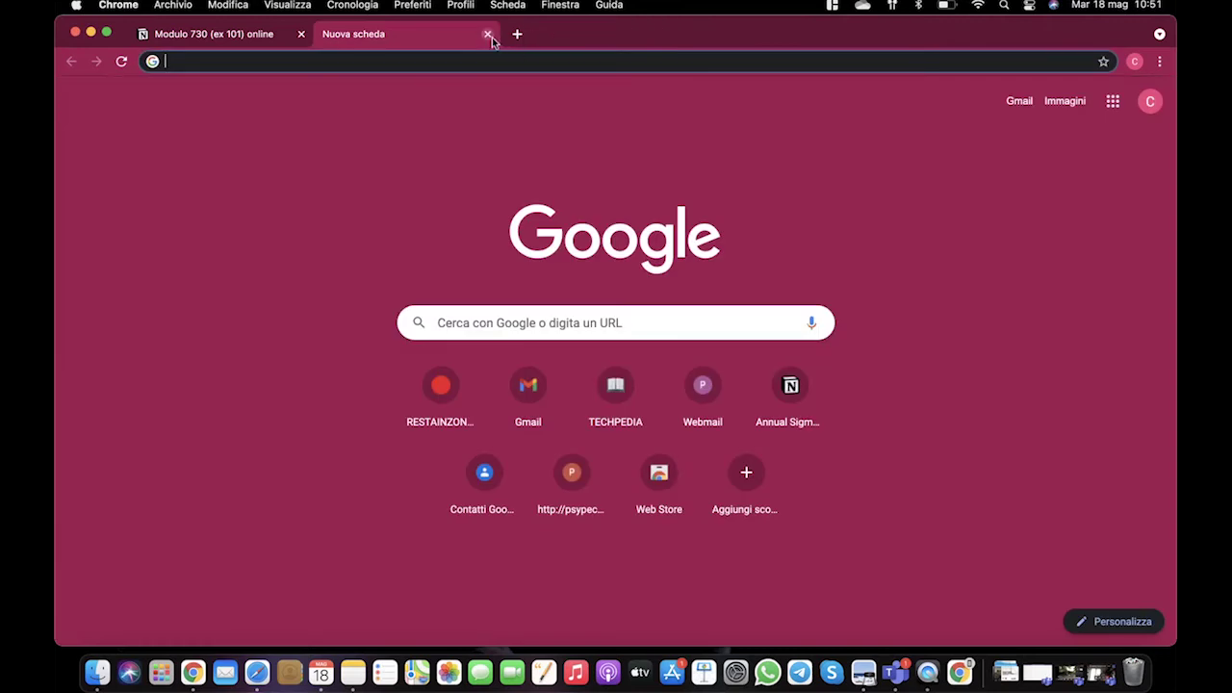
{"action": "left_click", "coordinate": [488, 34]}
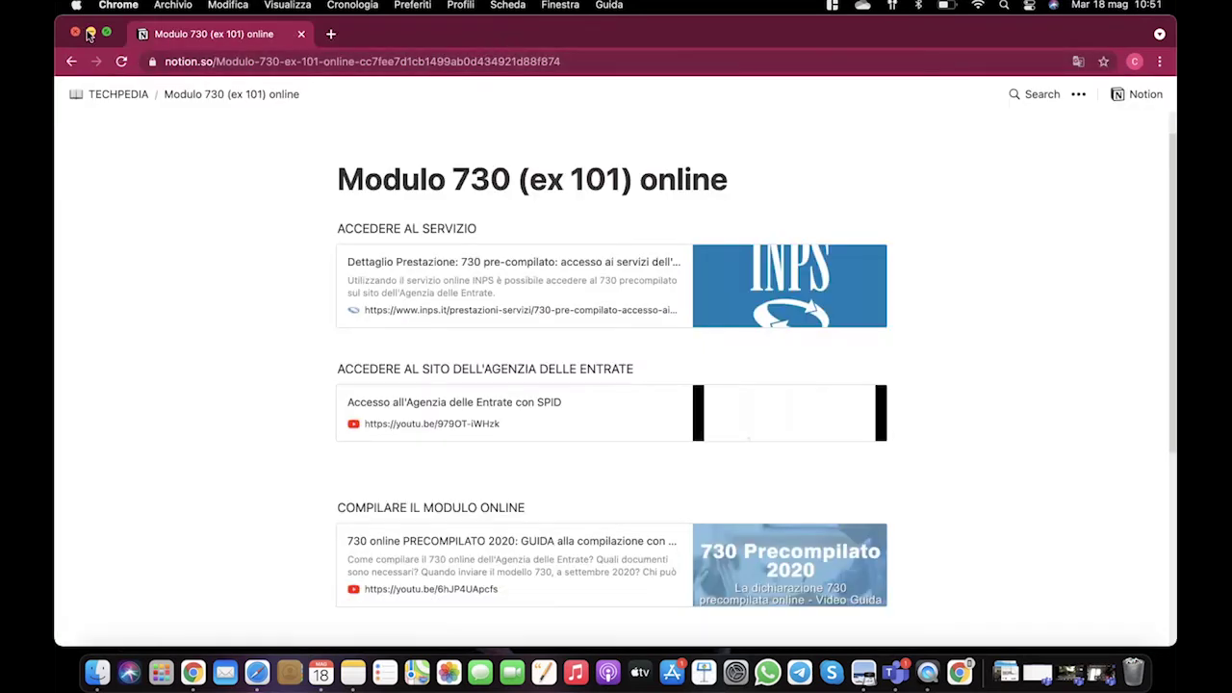
{"action": "left_click", "coordinate": [91, 33]}
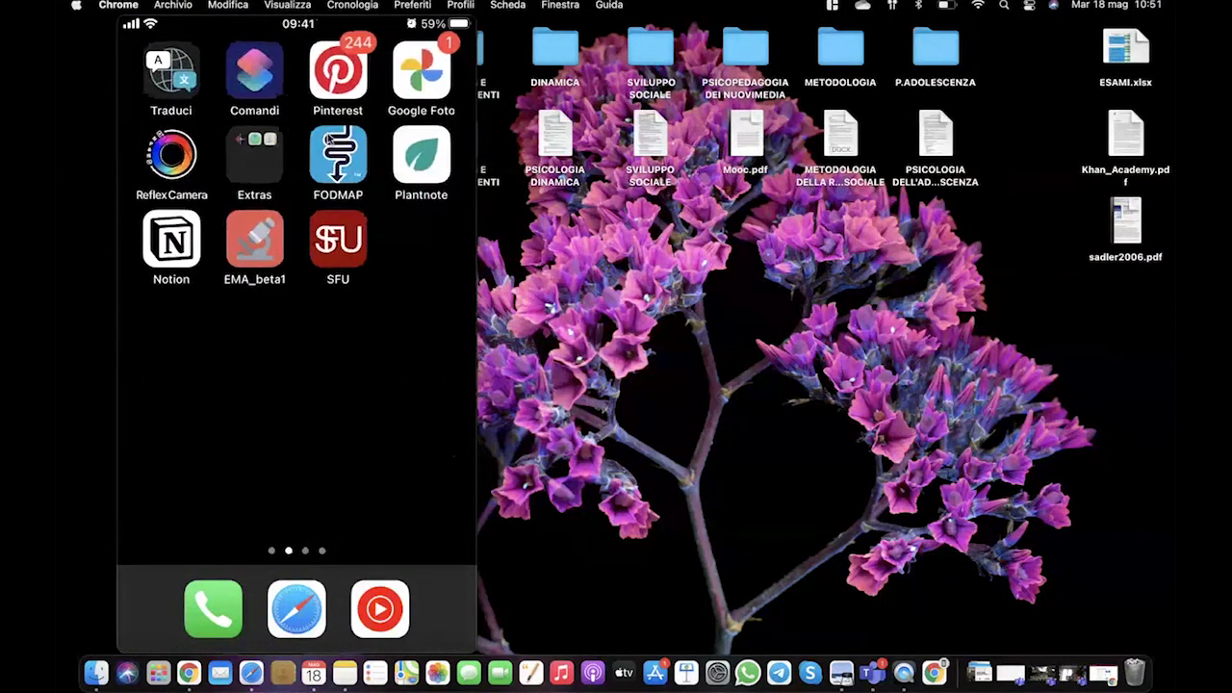
{"action": "mouse_move", "coordinate": [414, 440]}
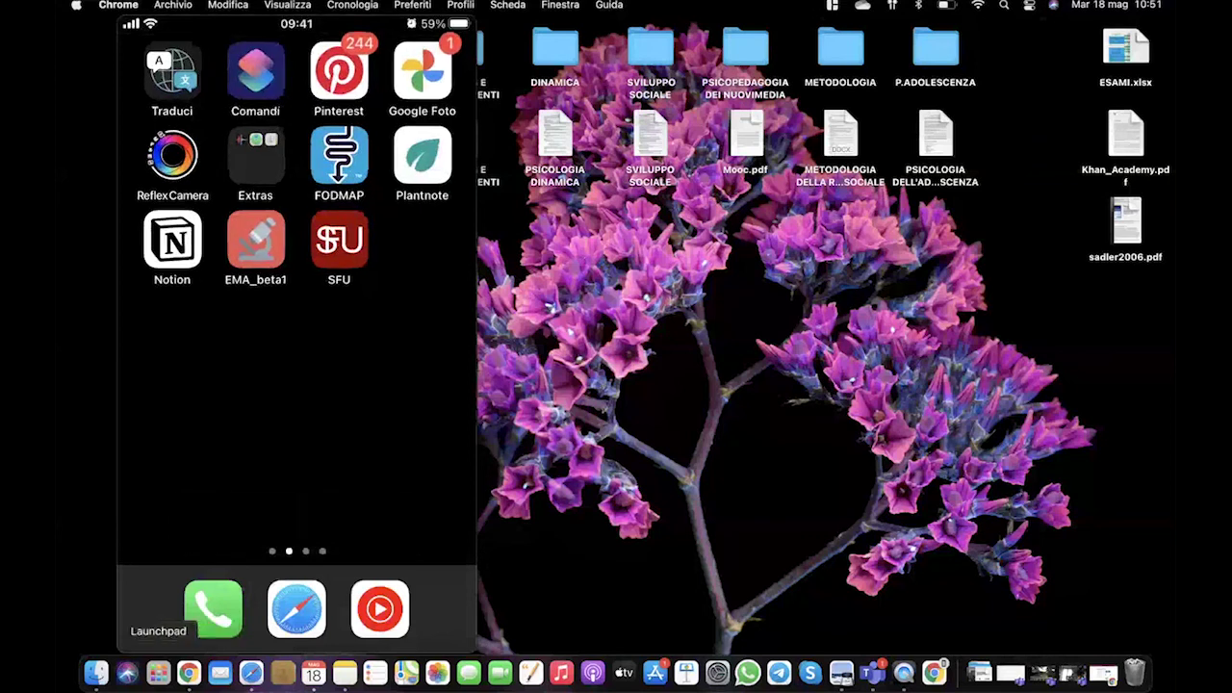
{"action": "left_click", "coordinate": [190, 674]}
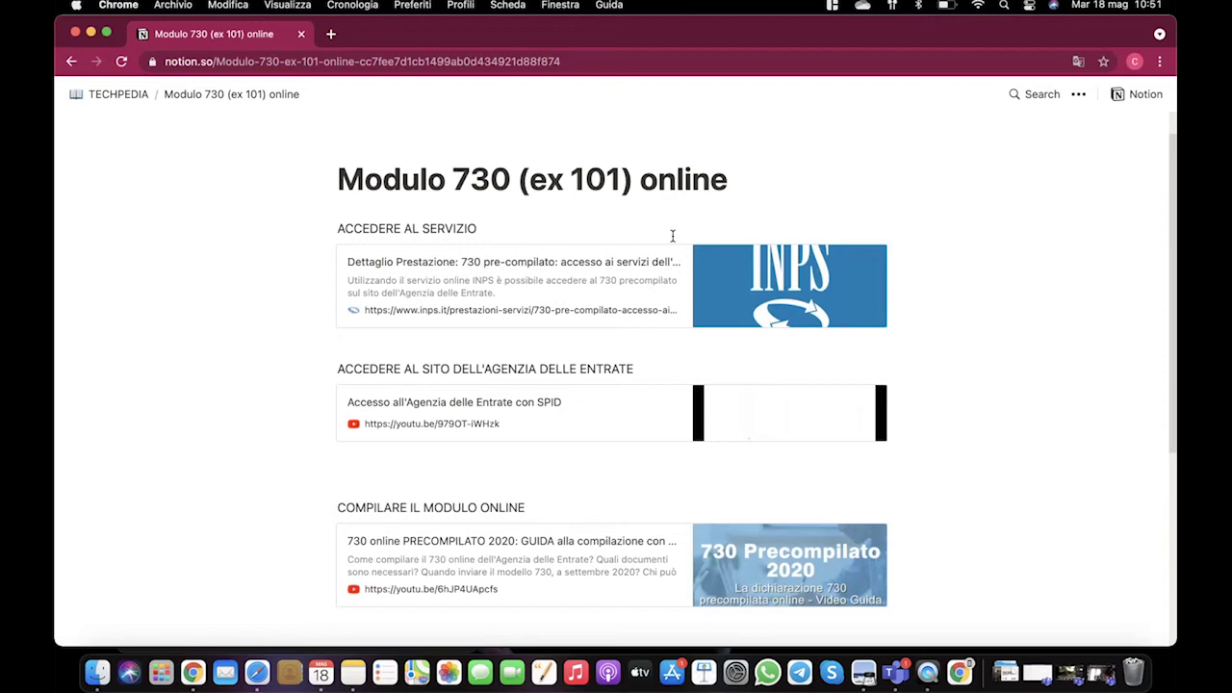
- In a new tab, search 'fire' and open the Firefox Monitor website
{"action": "left_click", "coordinate": [330, 35]}
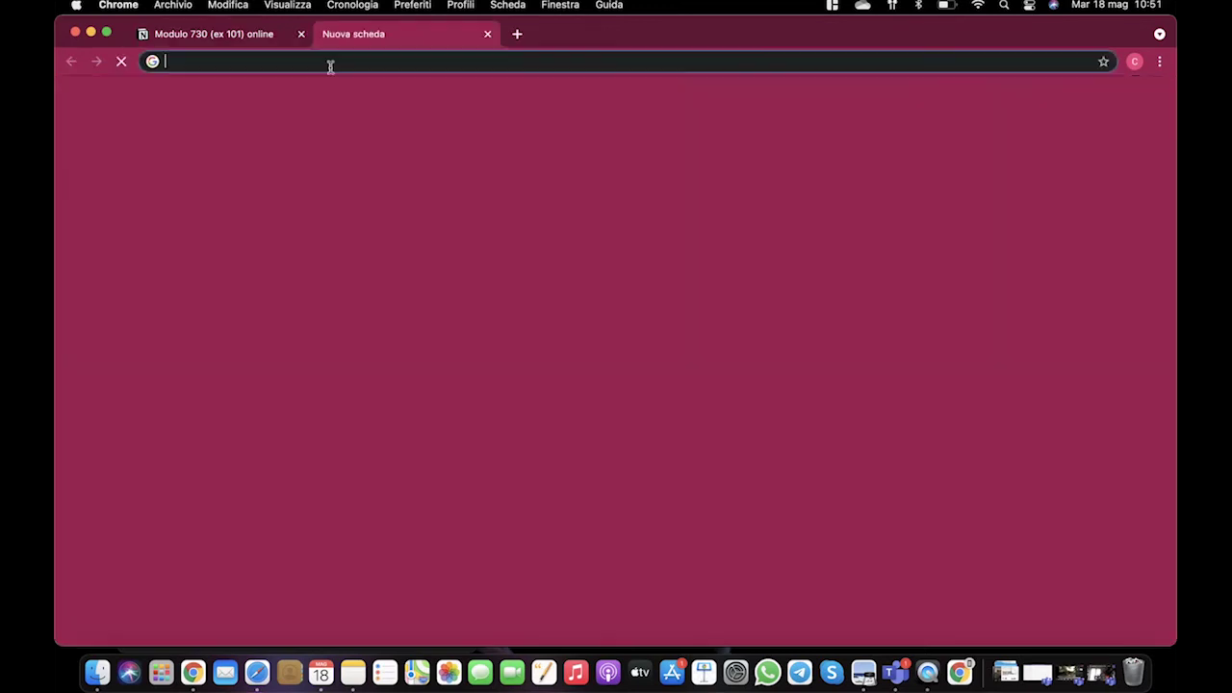
{"action": "type", "text": "fire"}
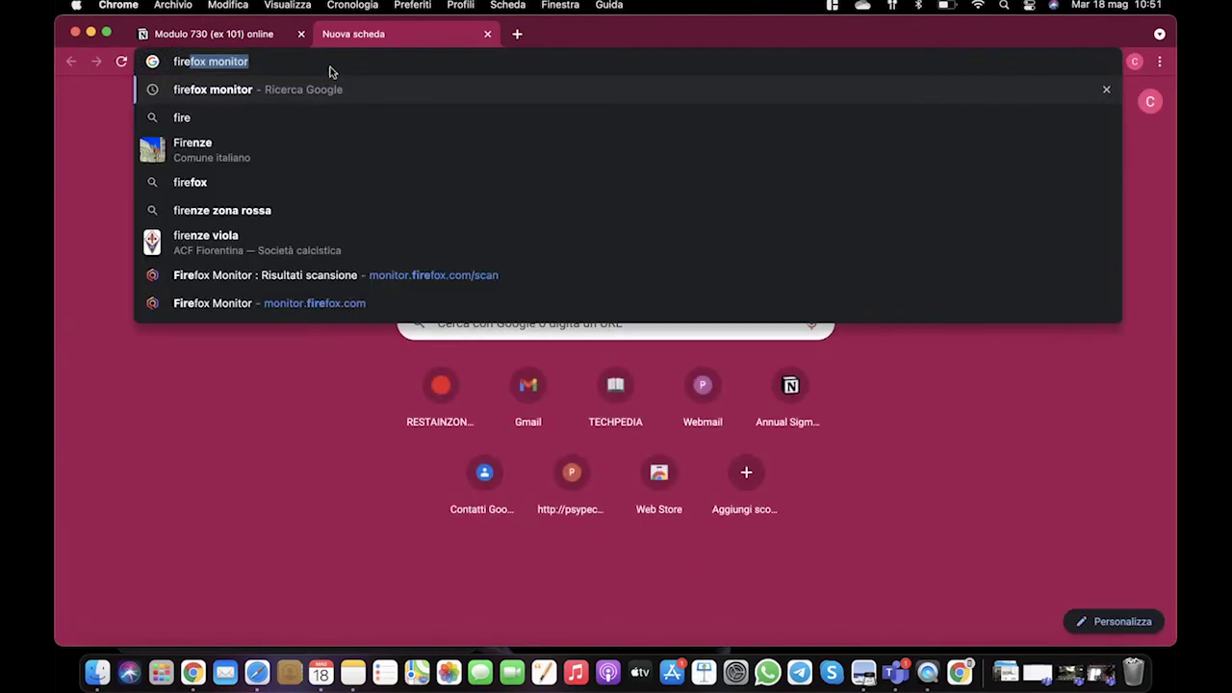
{"action": "key", "text": "Return"}
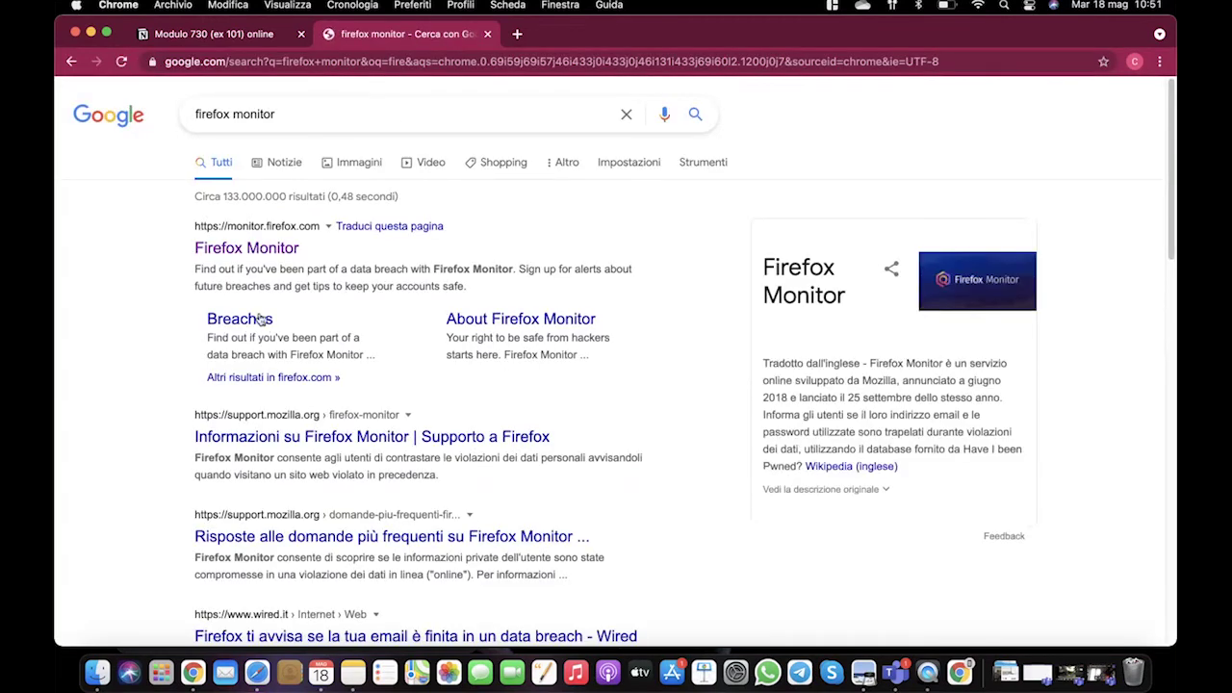
{"action": "left_click", "coordinate": [253, 248]}
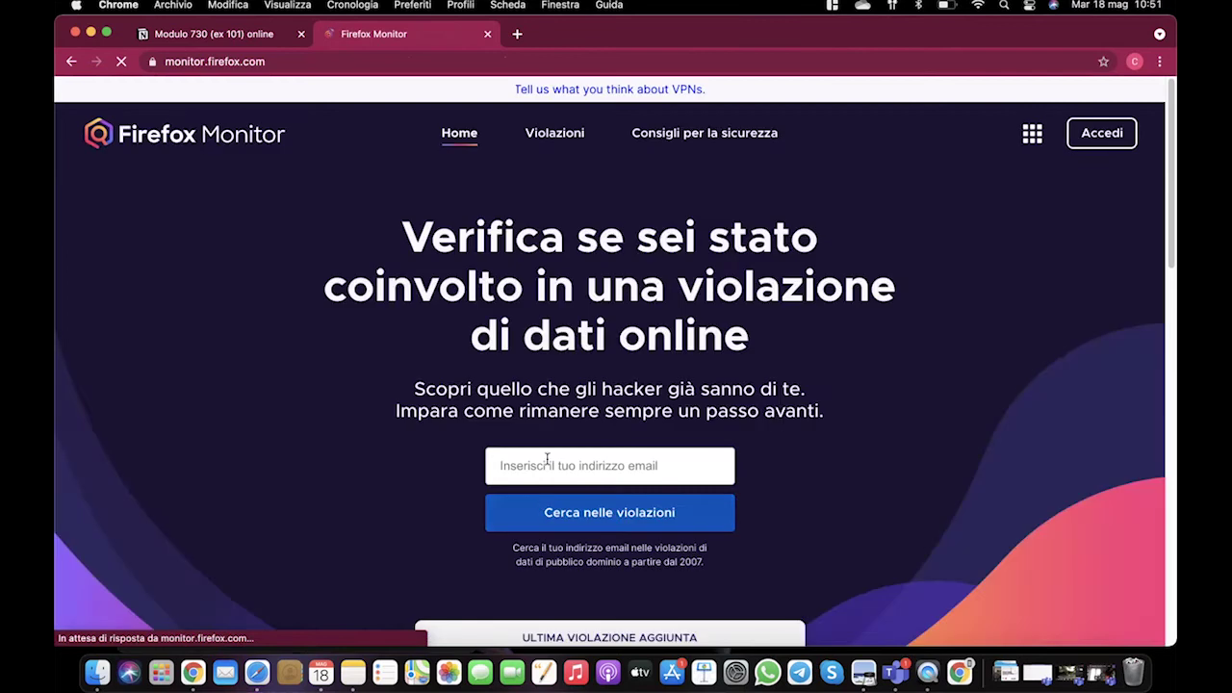
- Scan the email address, revealing 3 breaches: Wattpad, Canva and Dubsmash
{"action": "left_click", "coordinate": [546, 460]}
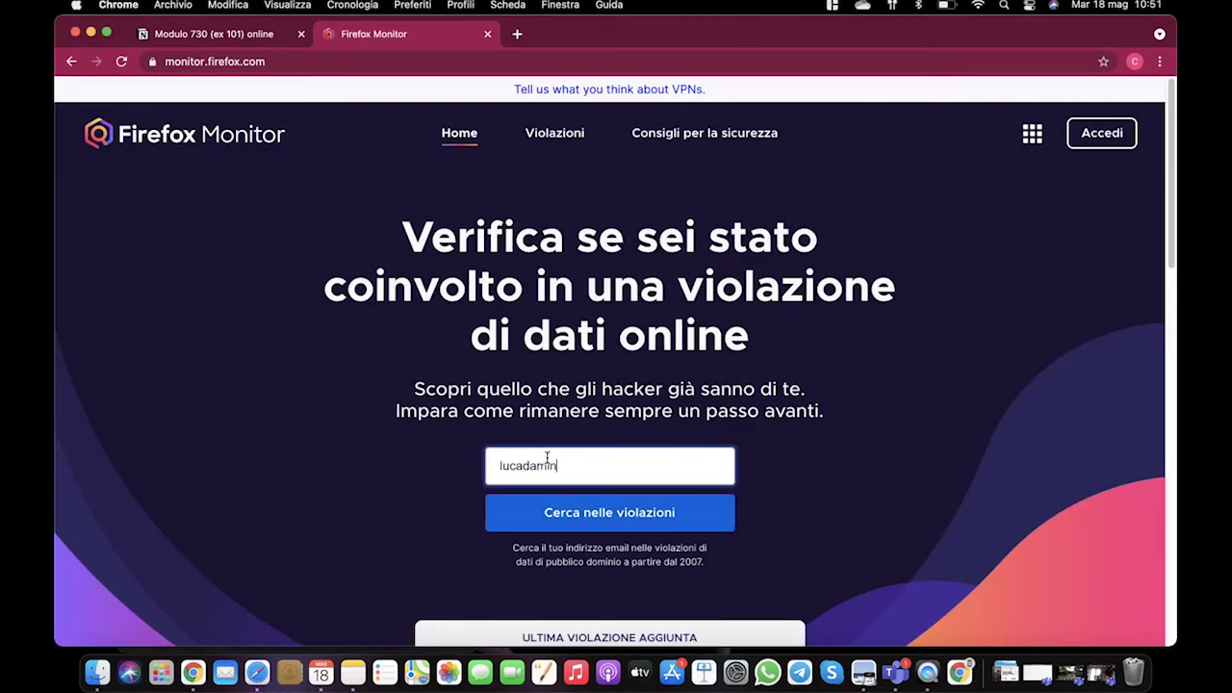
{"action": "key", "text": "Return"}
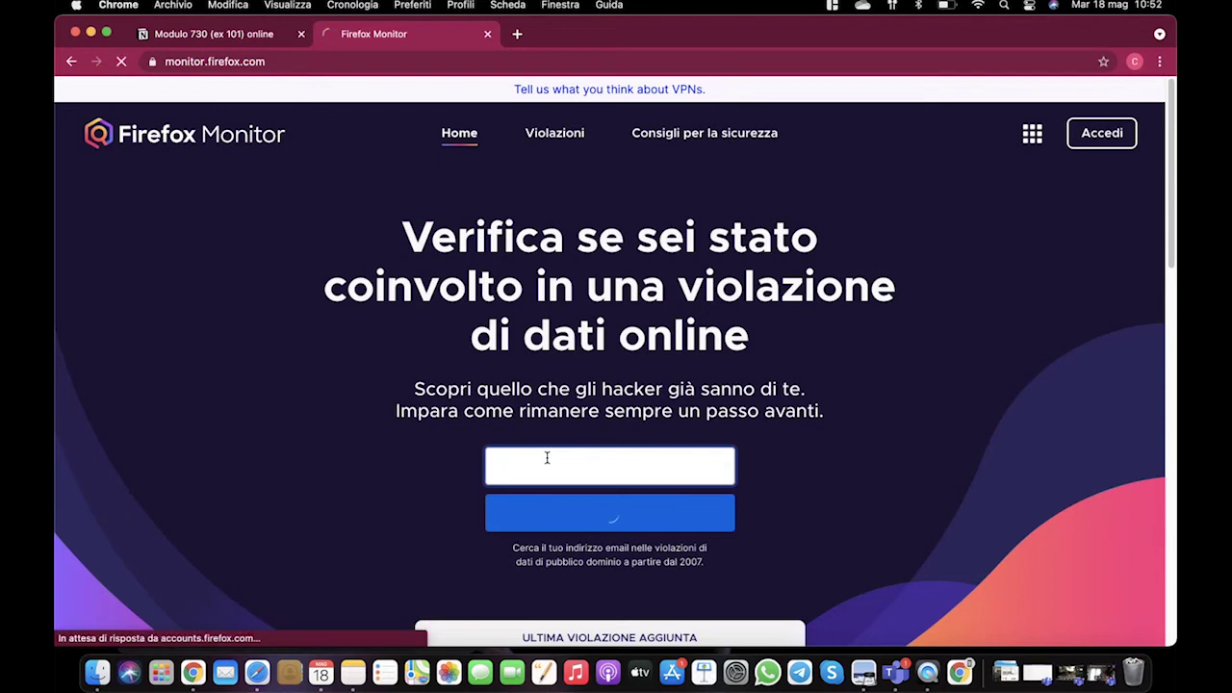
{"action": "scroll", "coordinate": [662, 490], "scroll_direction": "down", "scroll_amount": 3}
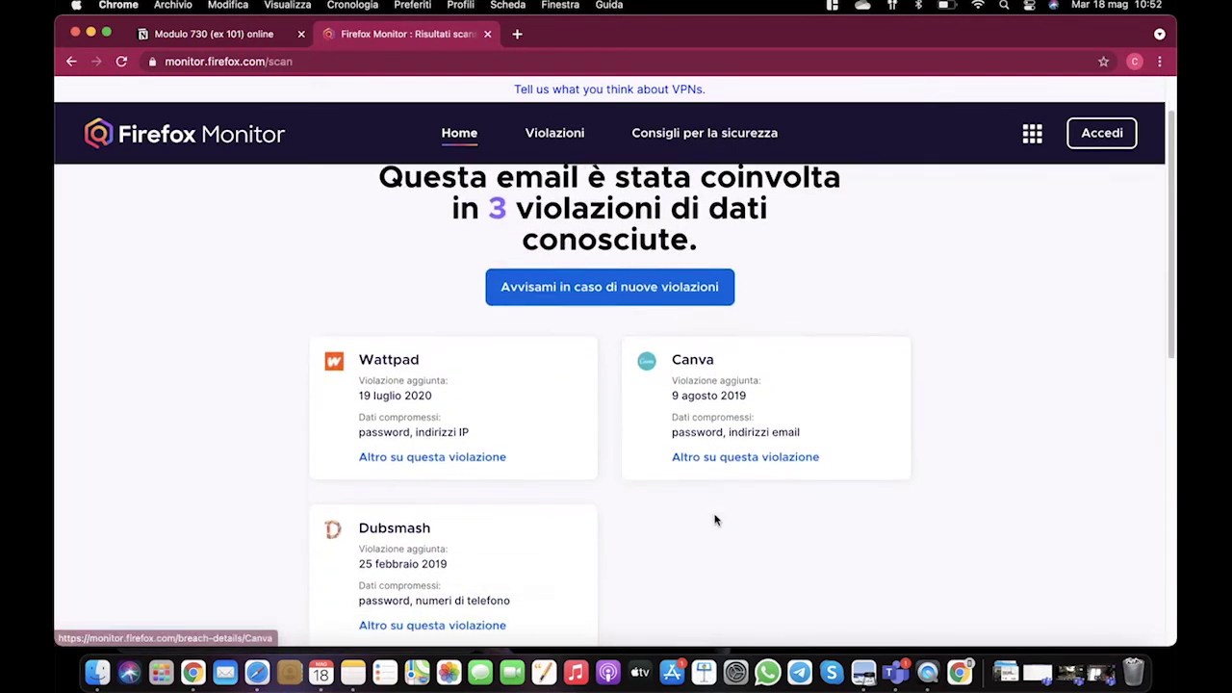